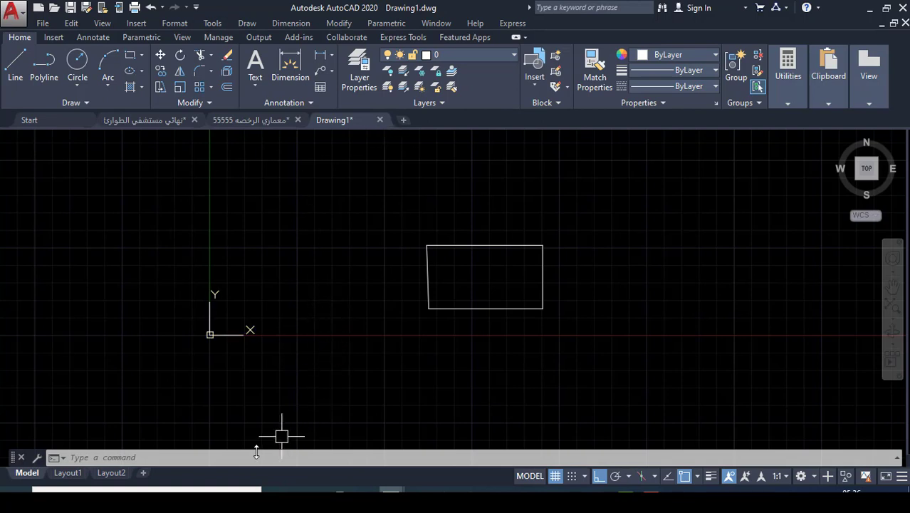
Focus the command line to begin entering the T (MTEXT) command.
click(197, 457)
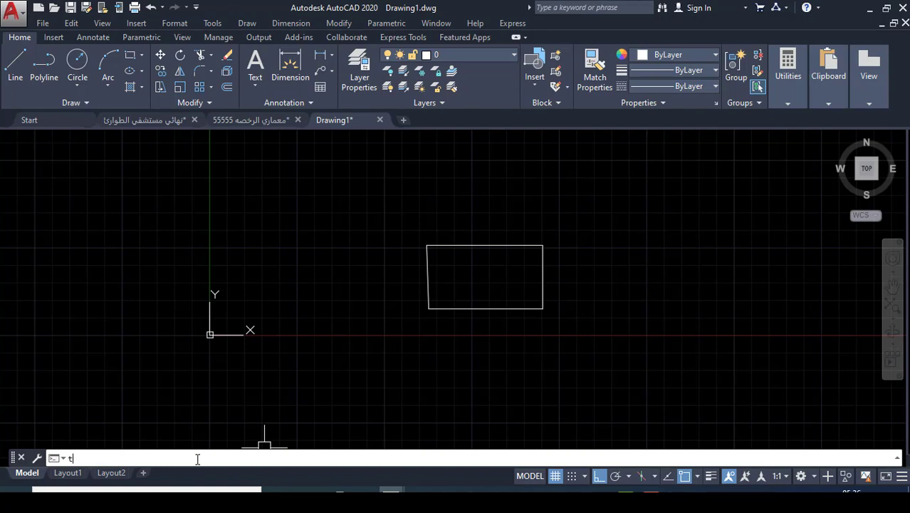
Place a multiline text box below-right of the origin reading 'text' and keep the changes.
key(Return)
click(270, 368)
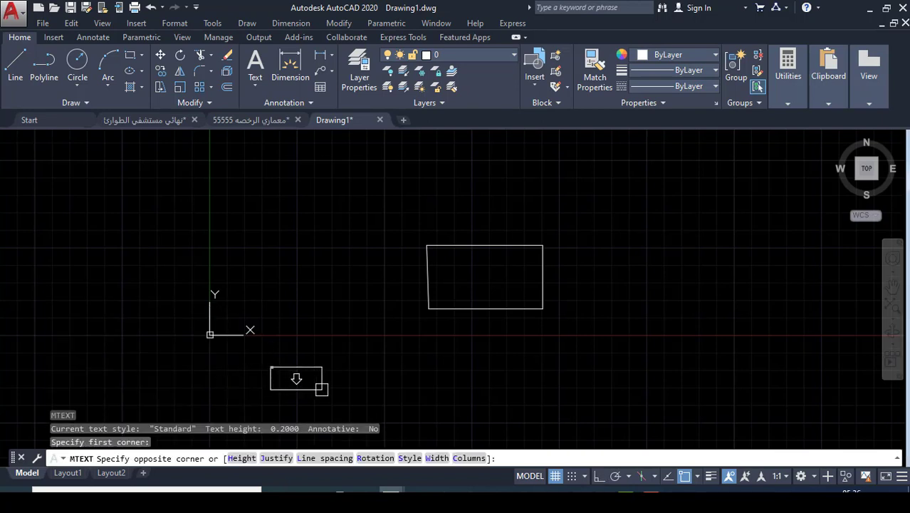
click(471, 395)
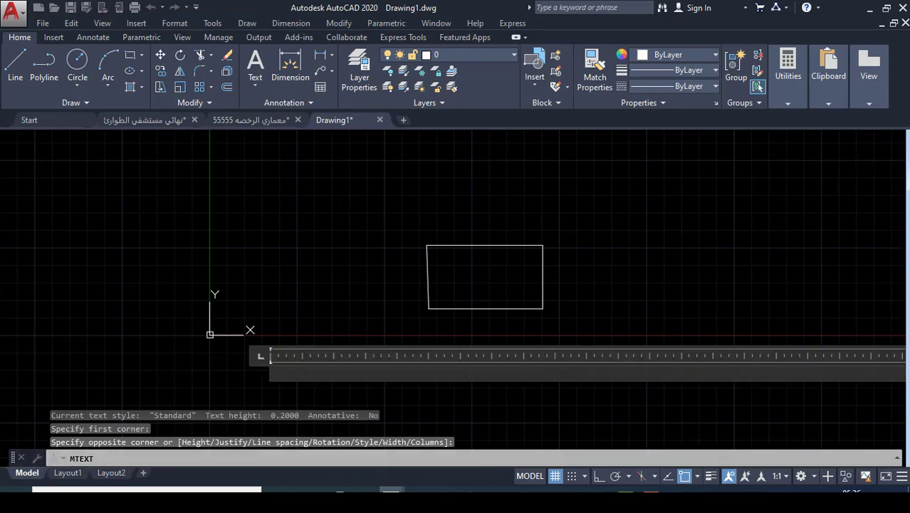
scroll(338, 320, down, 2)
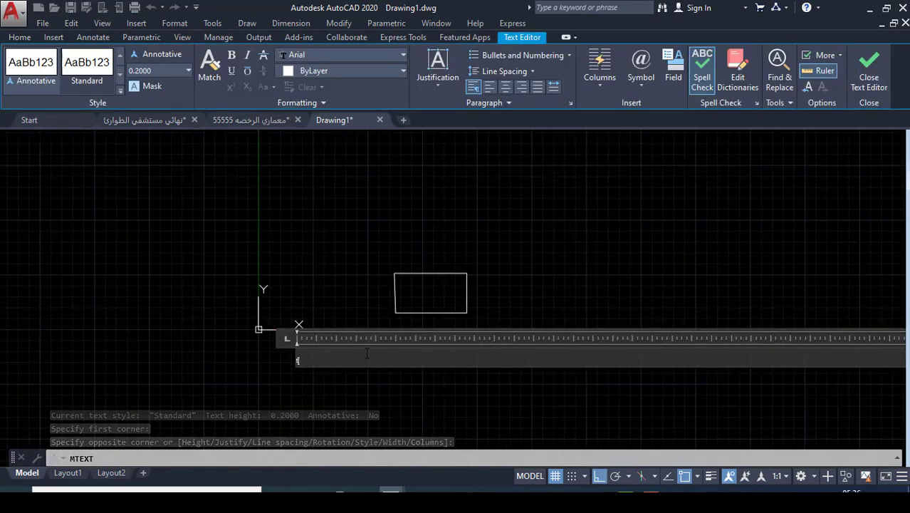
text(text)
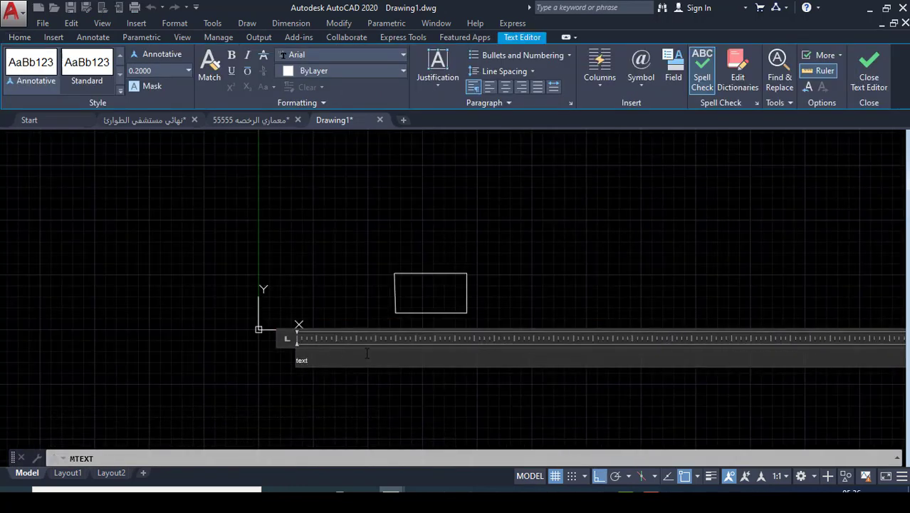
key(Return)
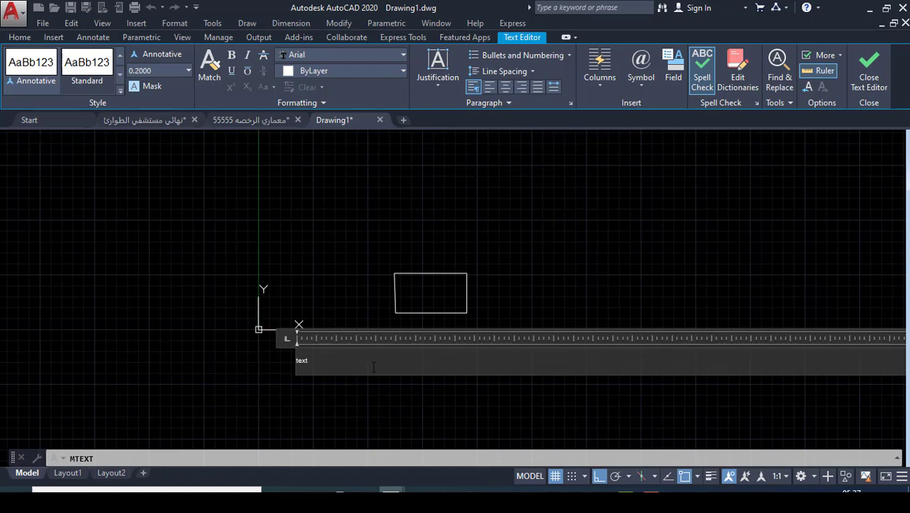
key(Escape)
click(470, 255)
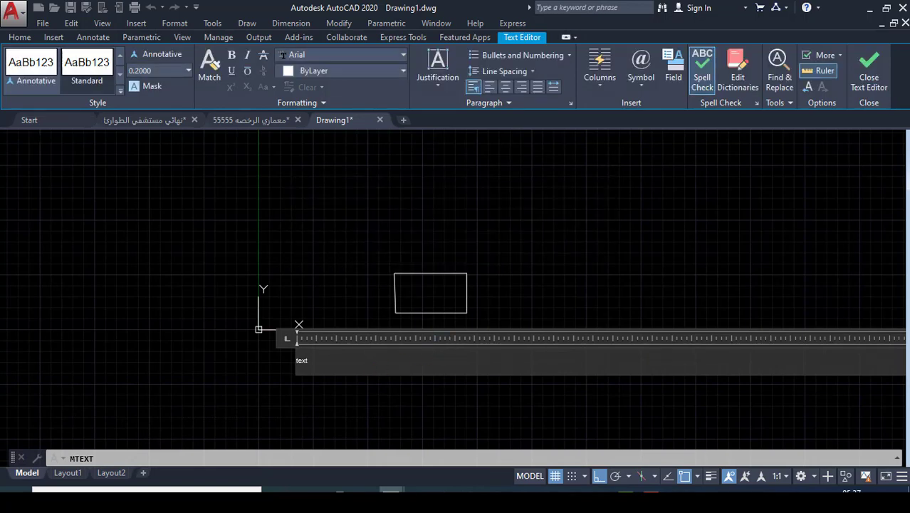
Zoom around to review the new label and cancel the leftover text prompt.
scroll(268, 349, up, 3)
scroll(342, 353, up, 5)
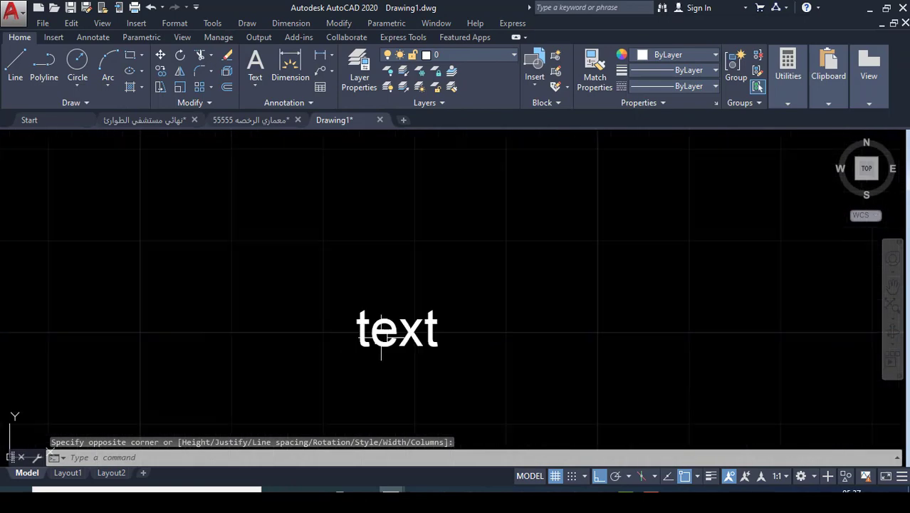
scroll(399, 290, up, 2)
scroll(407, 291, down, 6)
scroll(407, 290, down, 3)
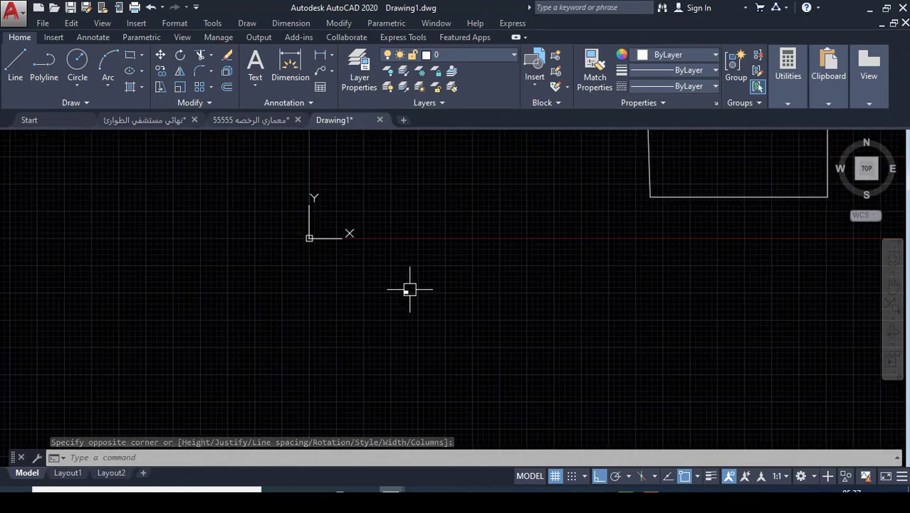
scroll(408, 284, down, 3)
key(Escape)
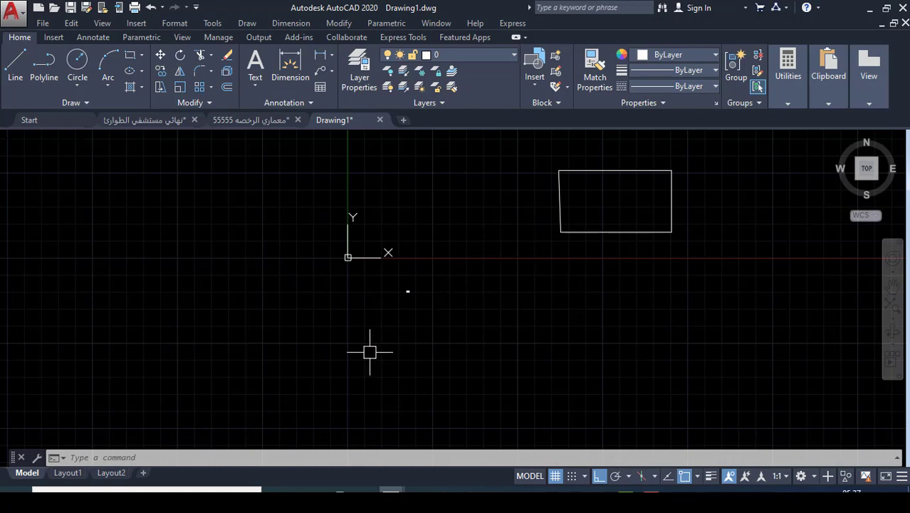
Add a second multiline text label reading 'line' to the right of the first label.
click(241, 455)
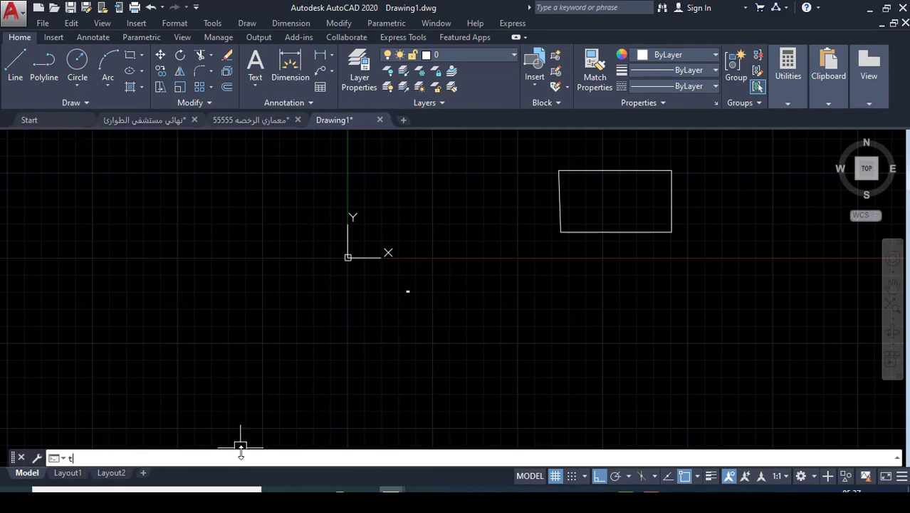
key(Return)
key(Return)
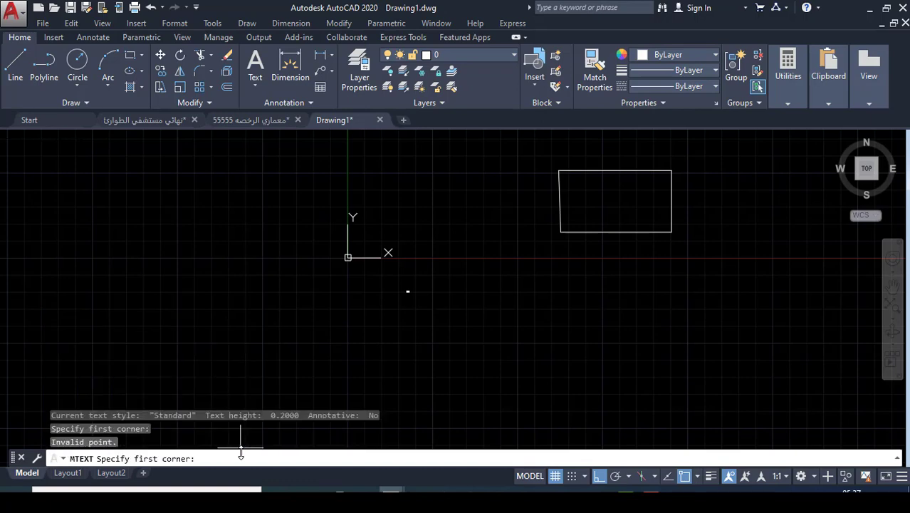
click(484, 298)
click(605, 359)
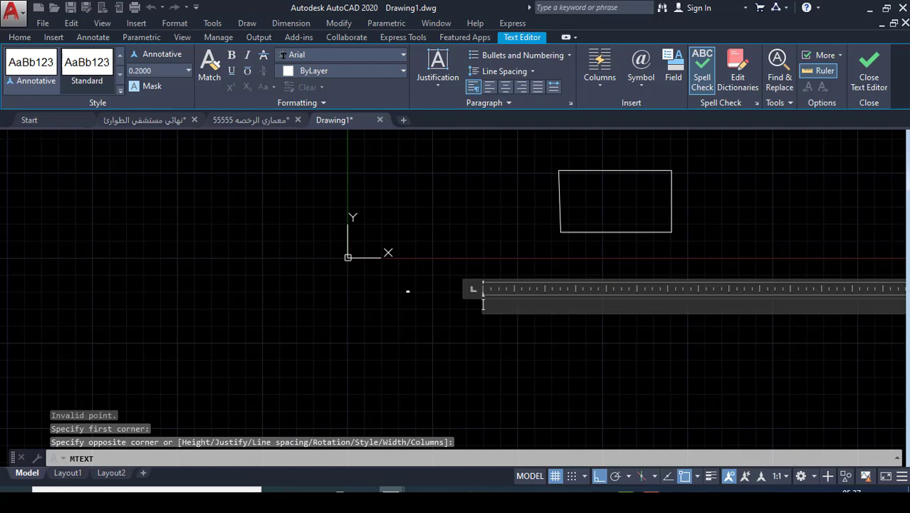
text(lin)
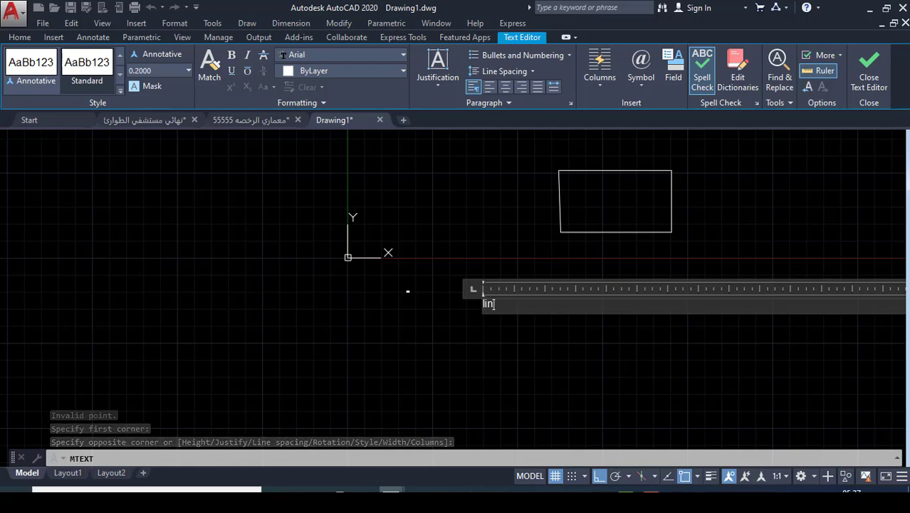
text(e)
key(Return)
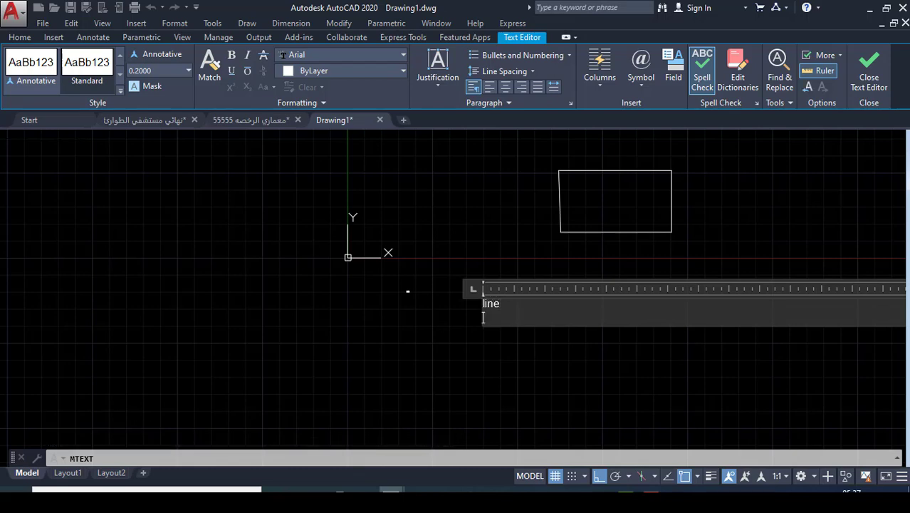
click(599, 363)
Zoom around to check the 'line' label and return to the command line.
scroll(481, 299, up, 3)
scroll(481, 300, up, 5)
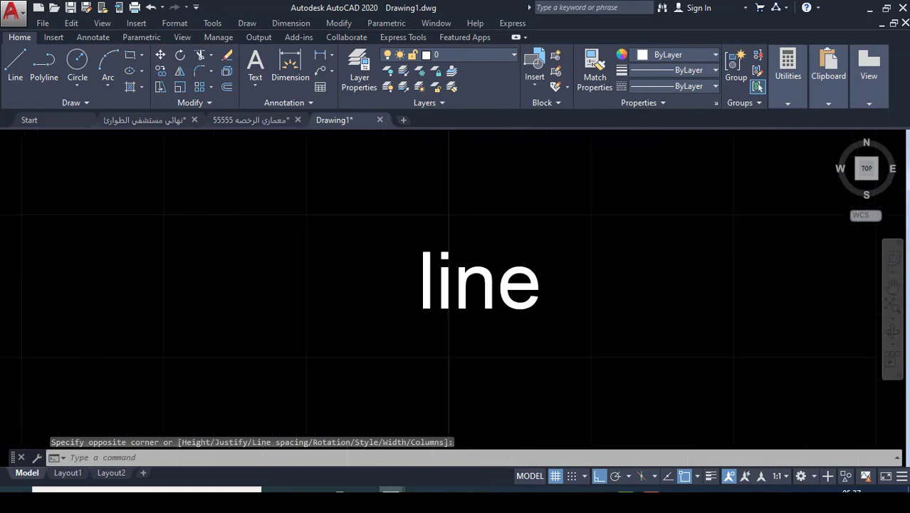
scroll(420, 285, down, 3)
scroll(416, 280, down, 4)
scroll(417, 280, down, 2)
scroll(541, 225, up, 2)
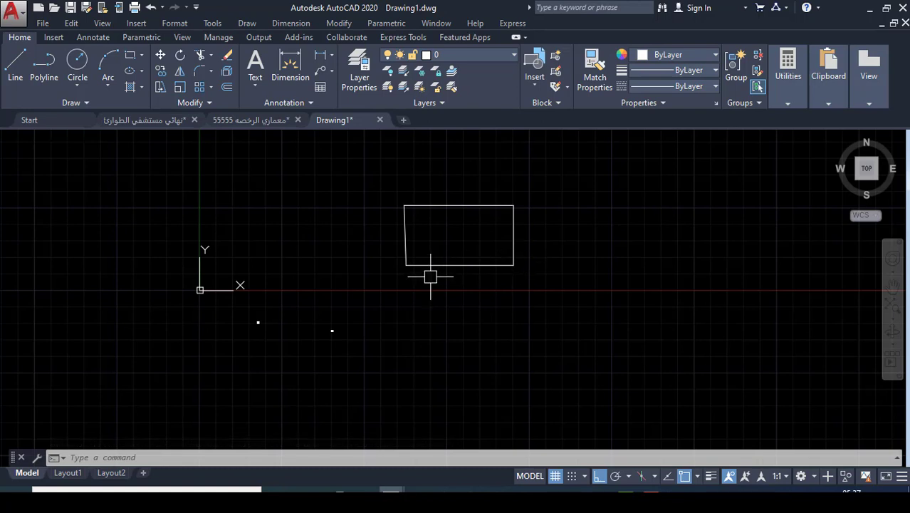
click(192, 458)
text(d)
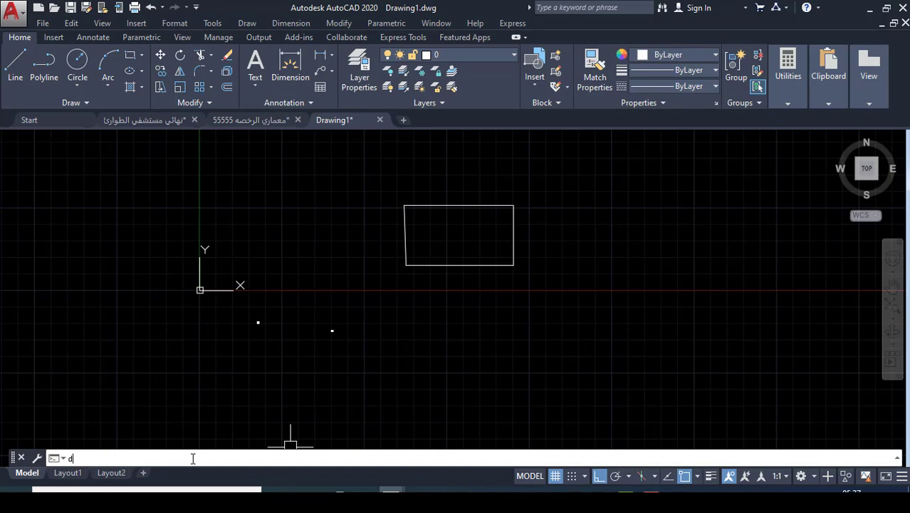
Dimension the rectangle's bottom width with DIM, placing it below the rectangle.
text(im)
key(Return)
scroll(354, 288, up, 5)
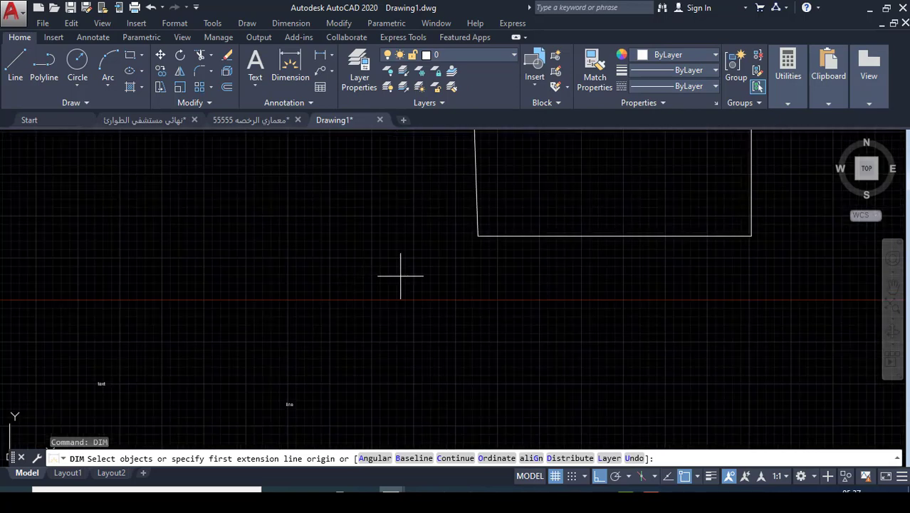
key(Return)
click(478, 236)
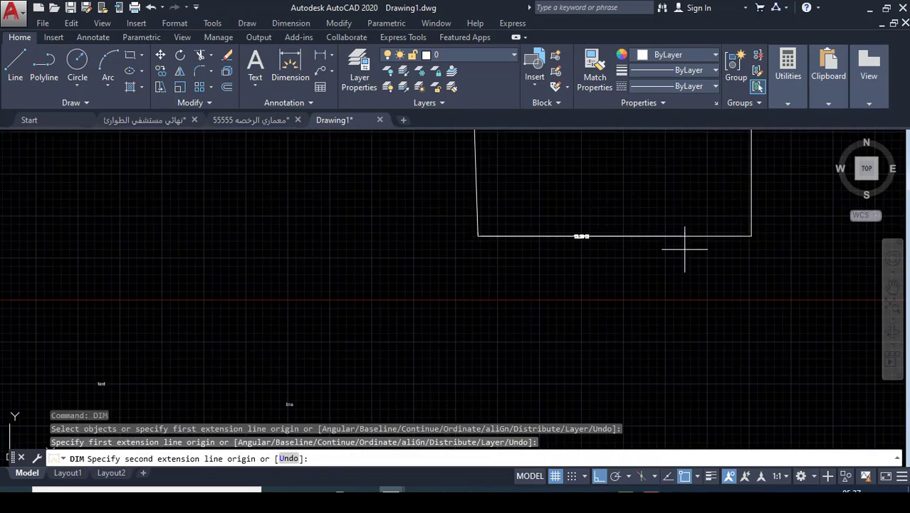
click(751, 236)
scroll(700, 260, up, 2)
click(695, 257)
scroll(476, 362, down, 4)
Dimension the rectangle's right-side height, place it to the right, and end the command.
scroll(574, 311, up, 2)
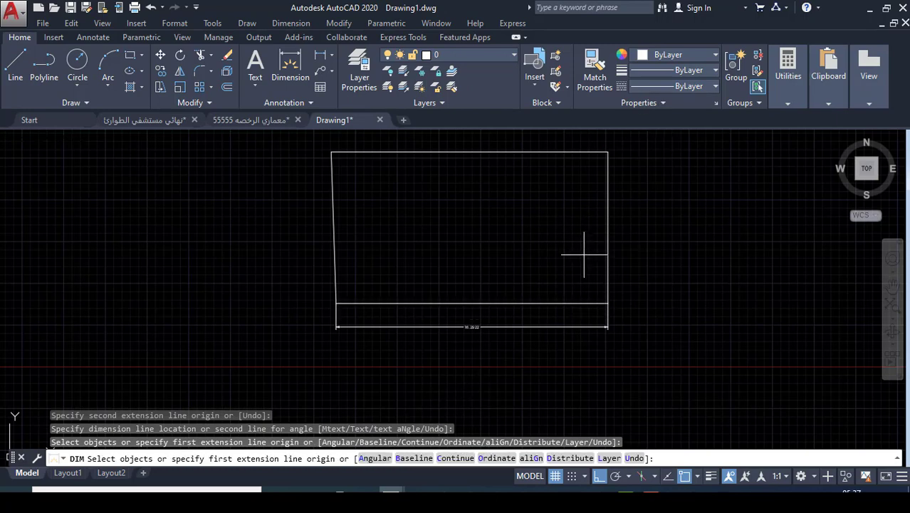
scroll(586, 267, up, 2)
key(Return)
click(635, 346)
scroll(635, 346, down, 3)
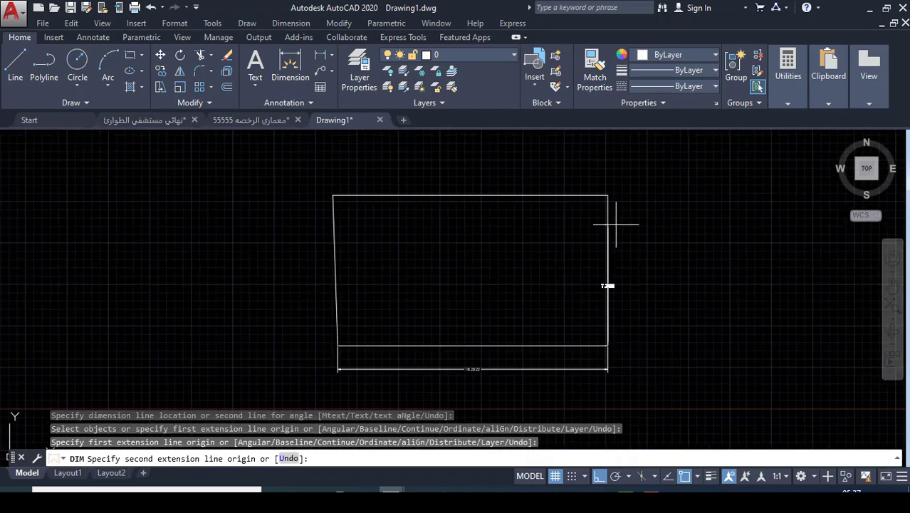
click(608, 194)
click(645, 229)
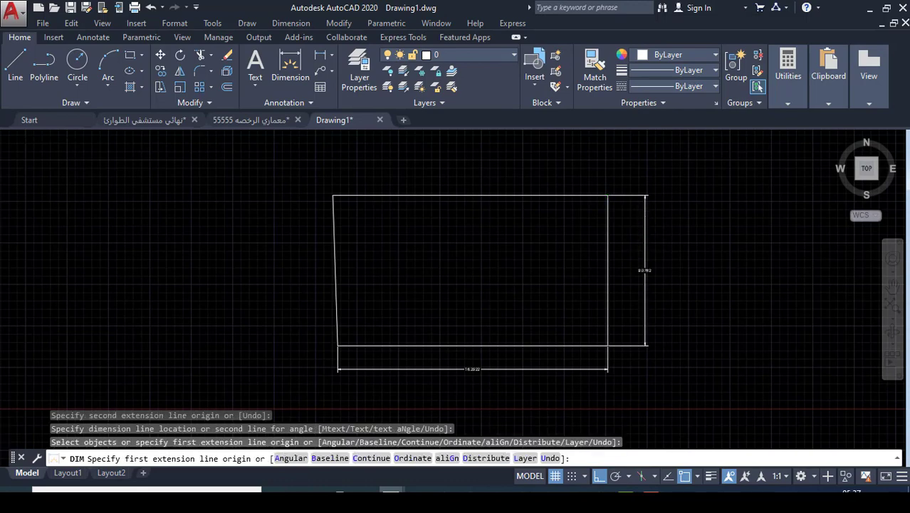
scroll(662, 214, up, 5)
scroll(697, 254, down, 4)
scroll(642, 233, down, 4)
key(Return)
scroll(652, 242, down, 4)
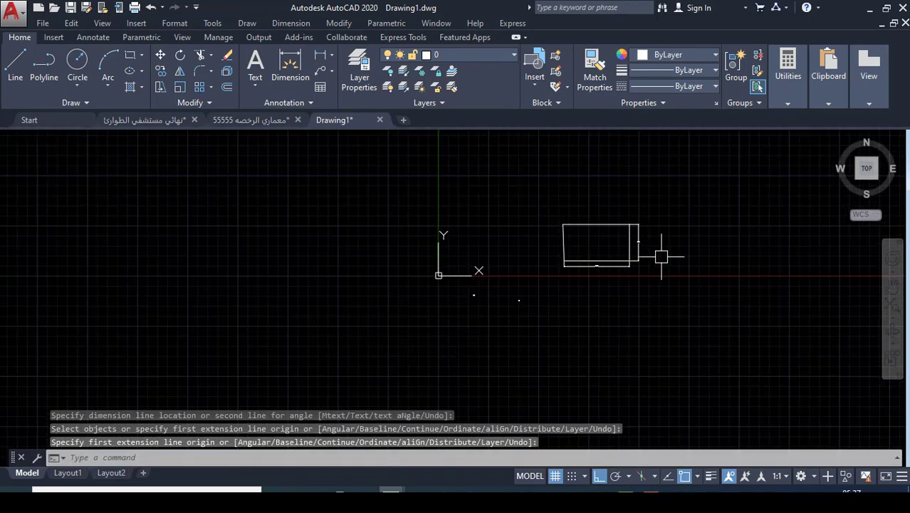
scroll(658, 253, up, 4)
key(Escape)
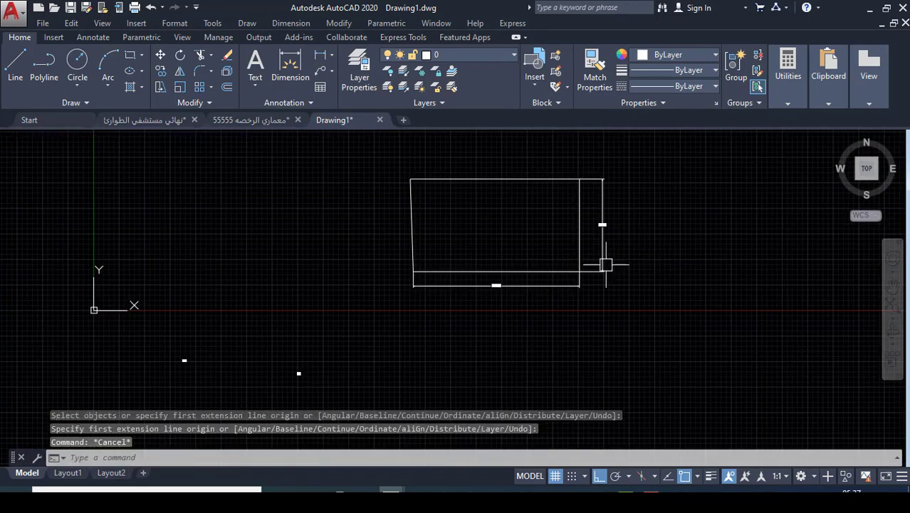
Dimension the rectangle's top edge from corner to corner, placed just above it, then end DIM.
click(268, 458)
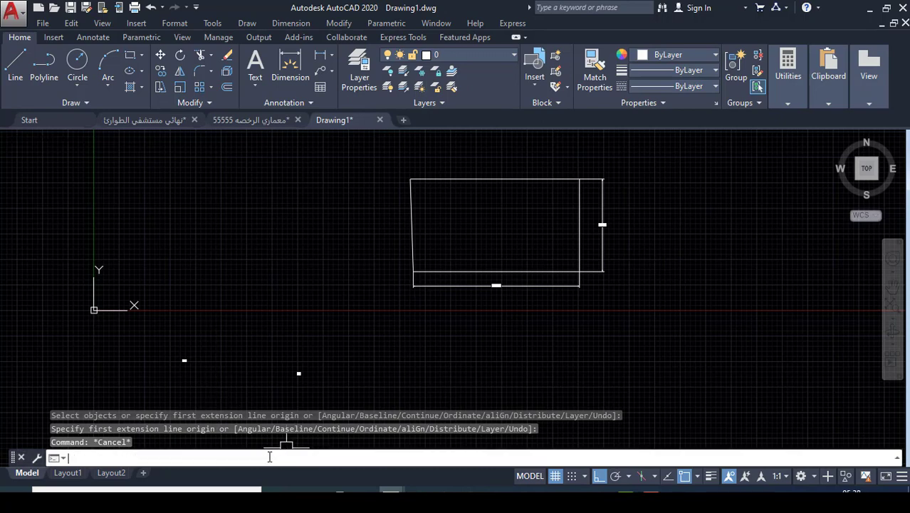
text(m)
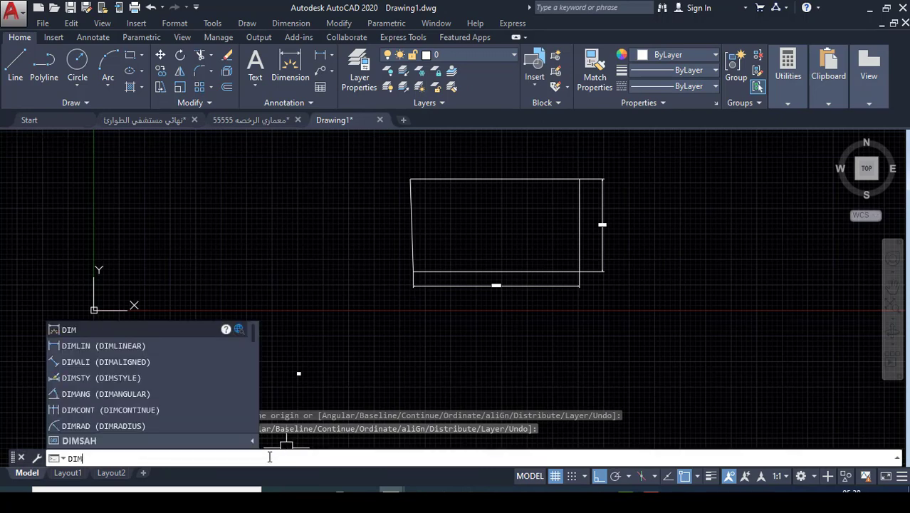
key(Return)
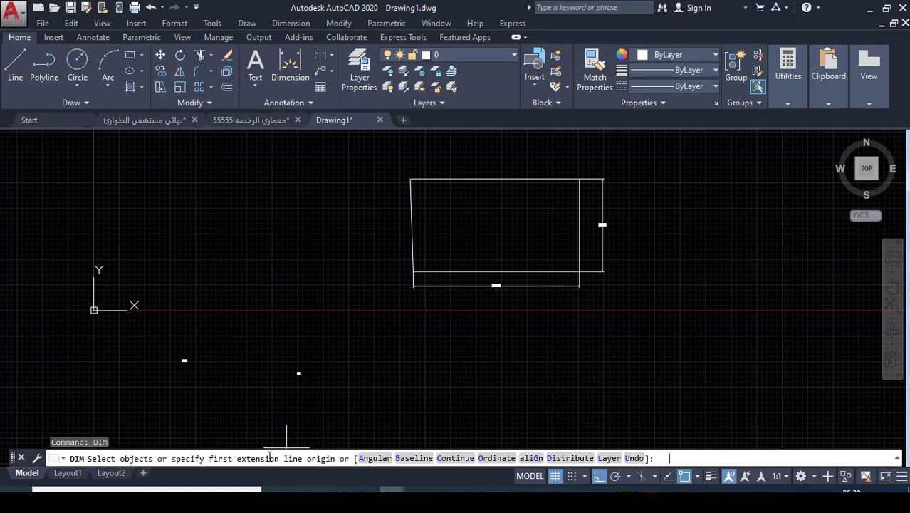
key(Return)
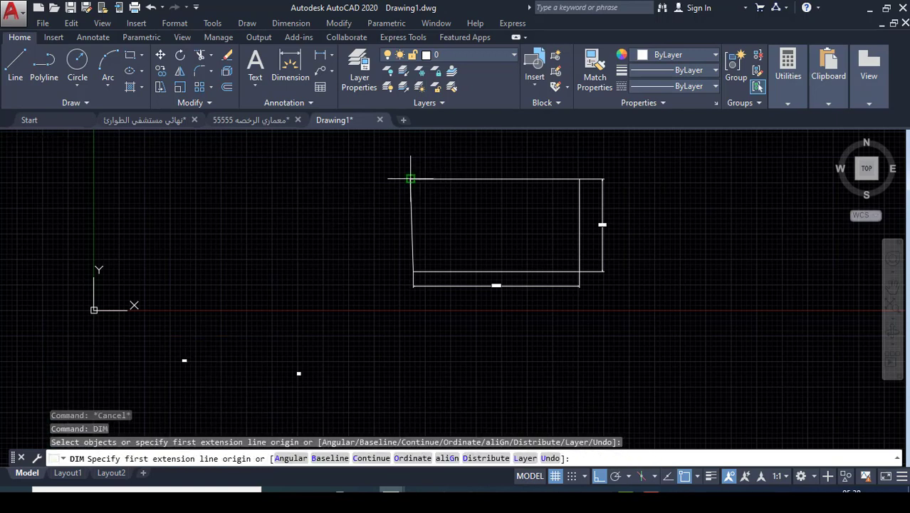
click(410, 178)
click(580, 178)
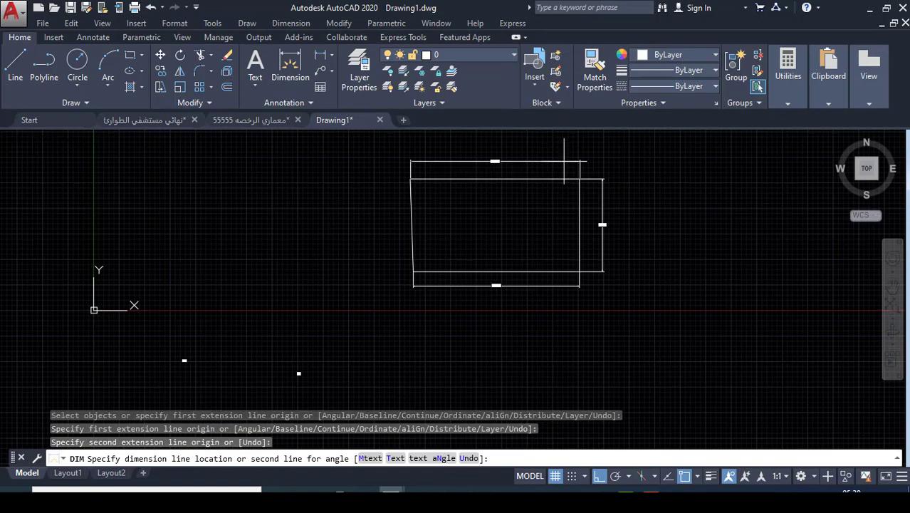
click(580, 163)
scroll(494, 168, up, 4)
key(Return)
scroll(470, 248, down, 2)
scroll(435, 216, down, 5)
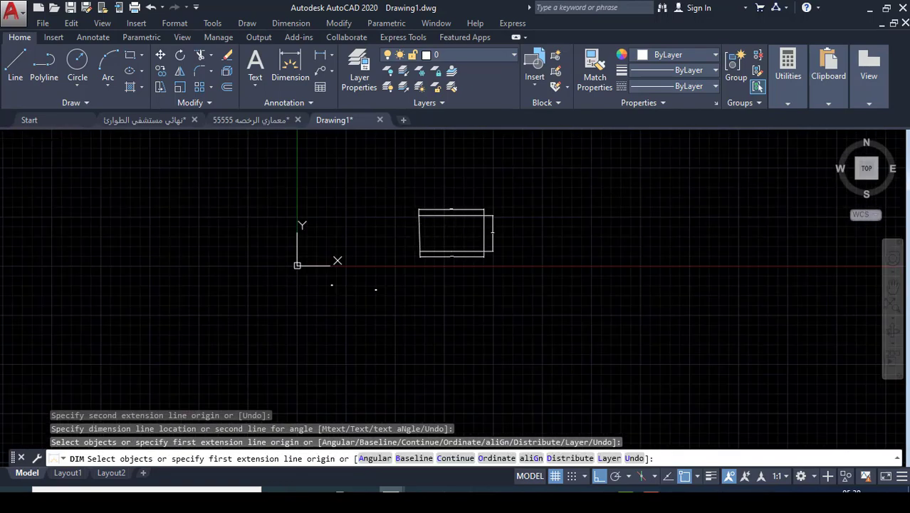
scroll(459, 220, up, 2)
key(Return)
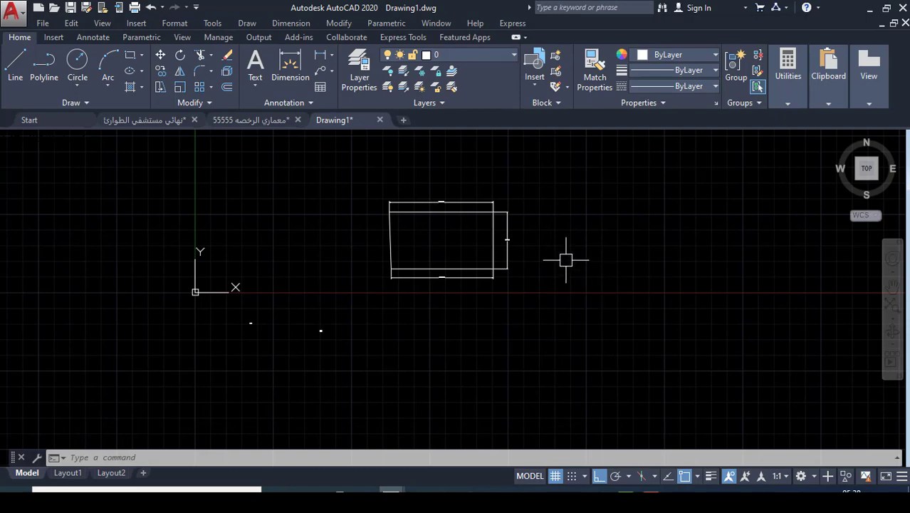
scroll(438, 237, up, 4)
click(460, 173)
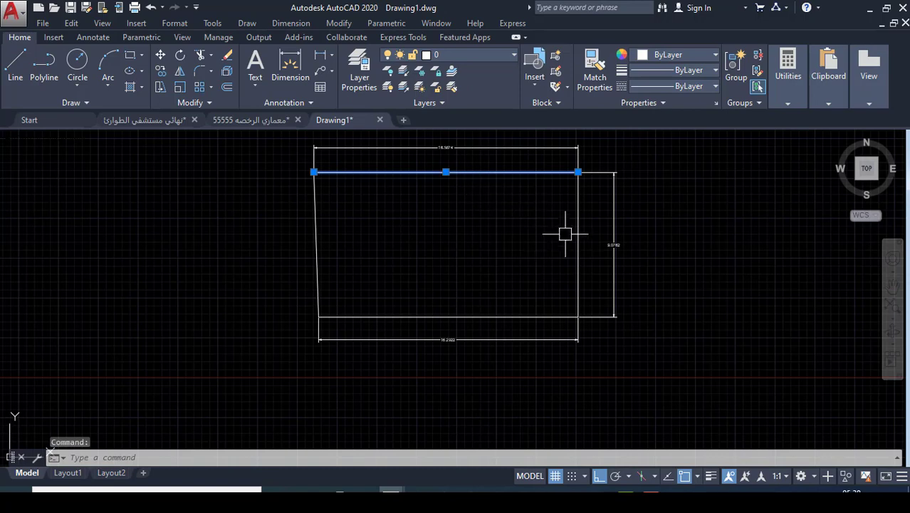
click(576, 246)
click(503, 310)
key(Escape)
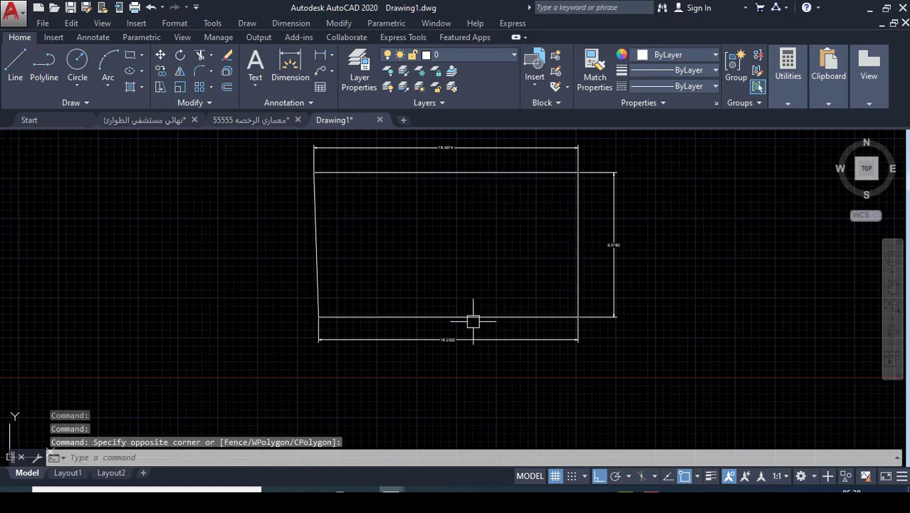
click(317, 244)
key(Escape)
scroll(438, 260, down, 4)
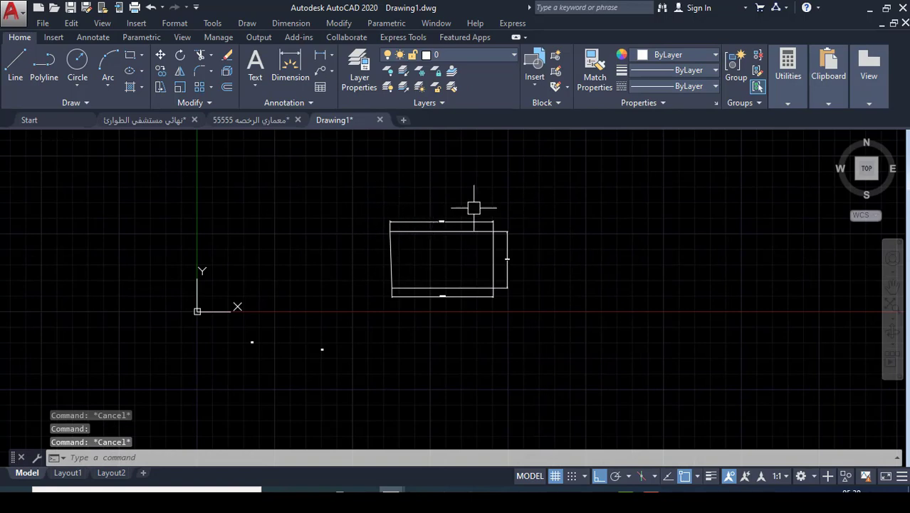
key(Escape)
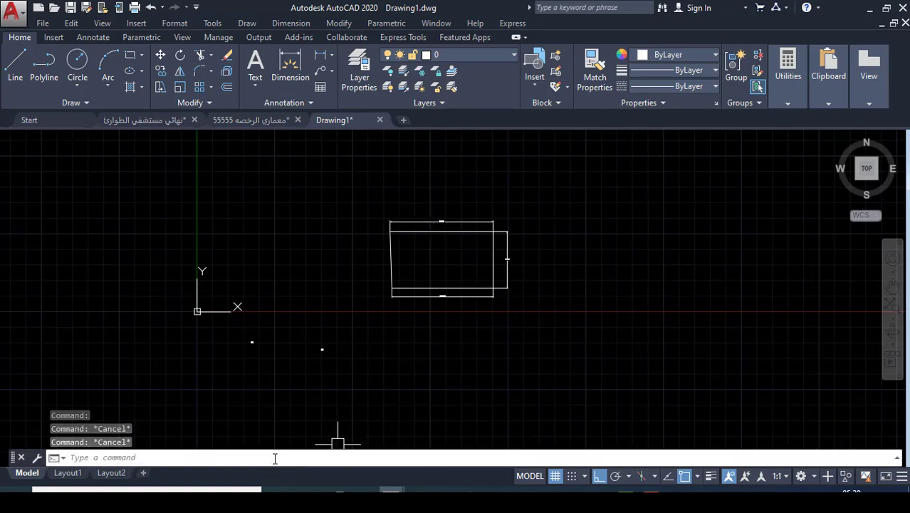
click(275, 458)
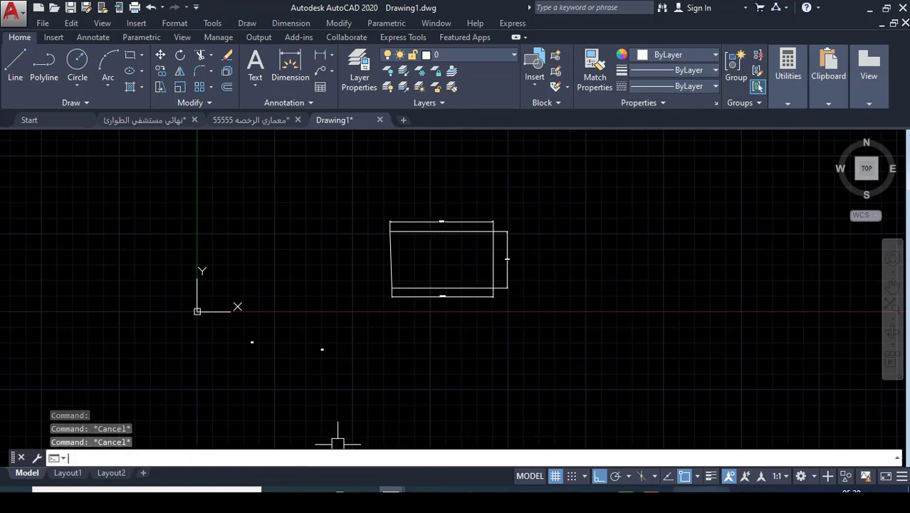
text(bo)
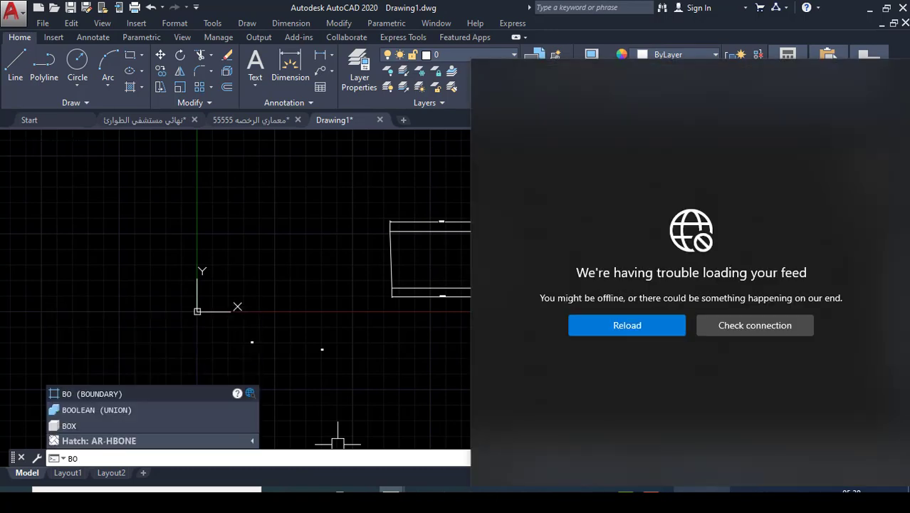
key(Escape)
key(Escape)
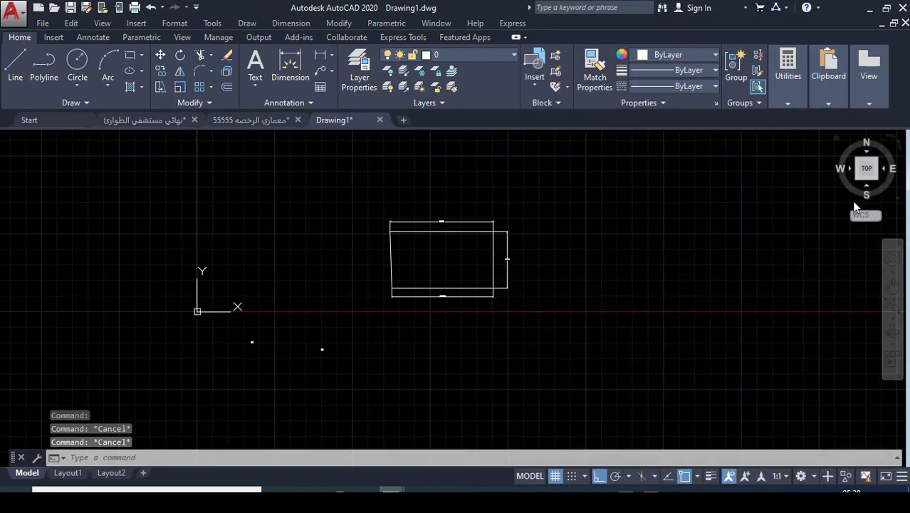
Create a boundary polyline from inside the dimensioned shape and move it to the right.
click(184, 456)
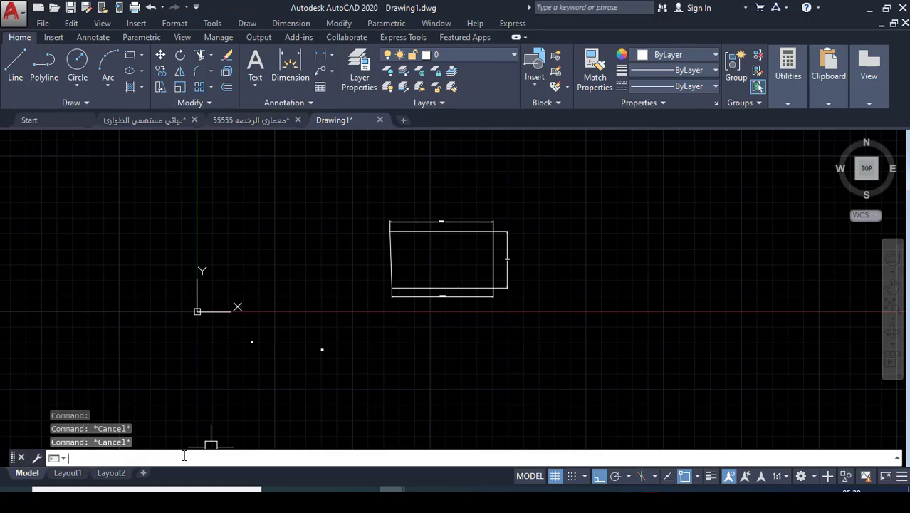
text(Bo)
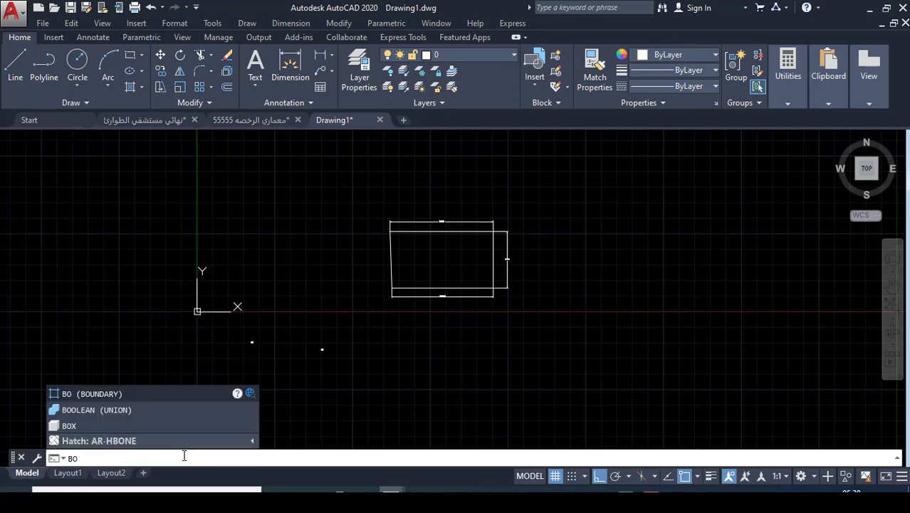
key(Return)
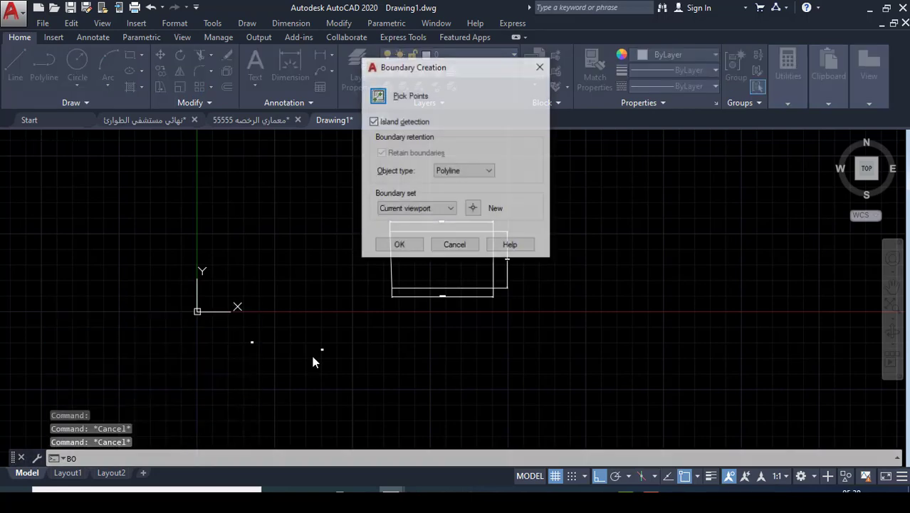
click(391, 105)
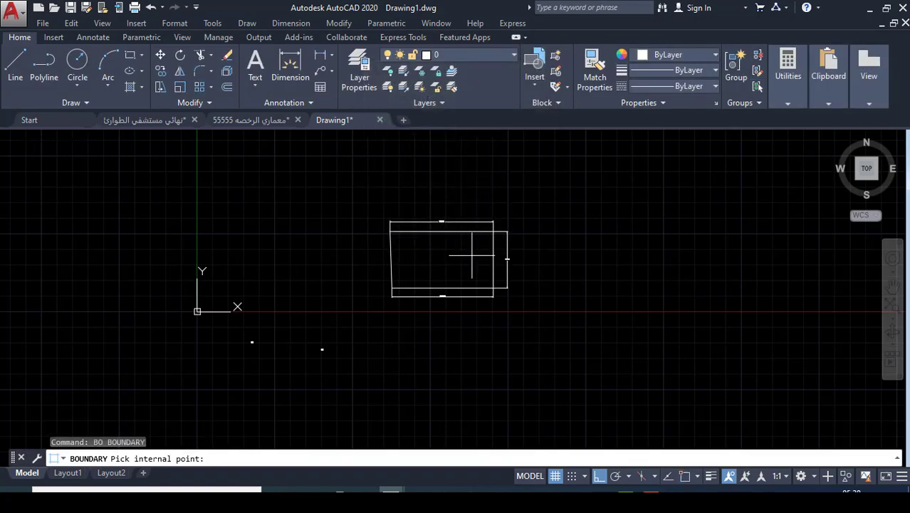
click(461, 260)
key(Return)
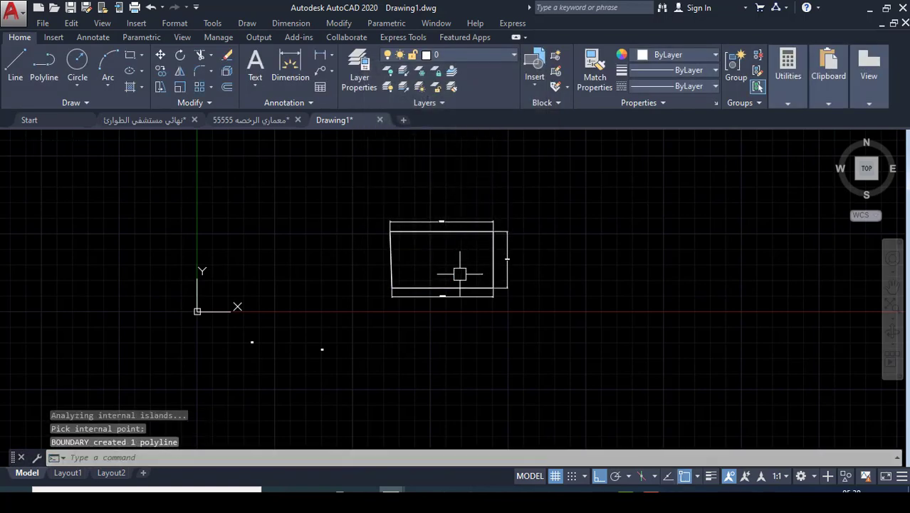
click(460, 287)
click(163, 57)
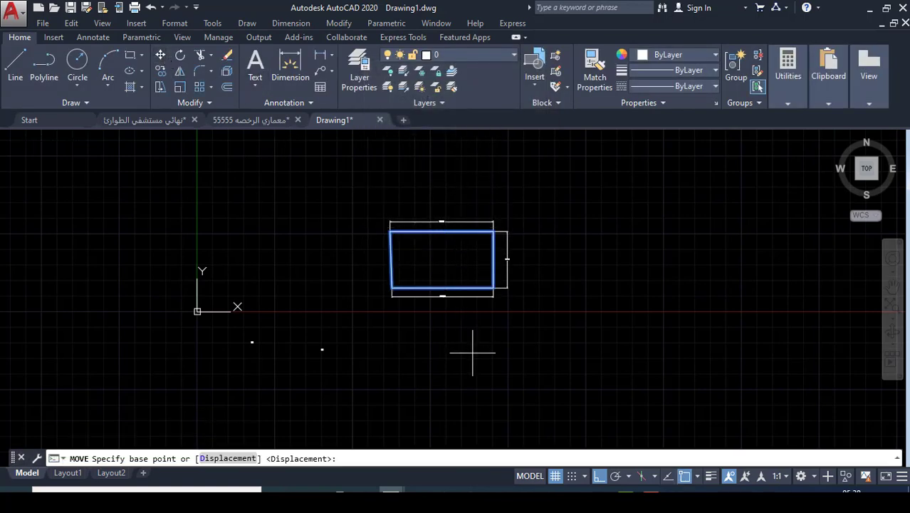
click(438, 361)
click(636, 362)
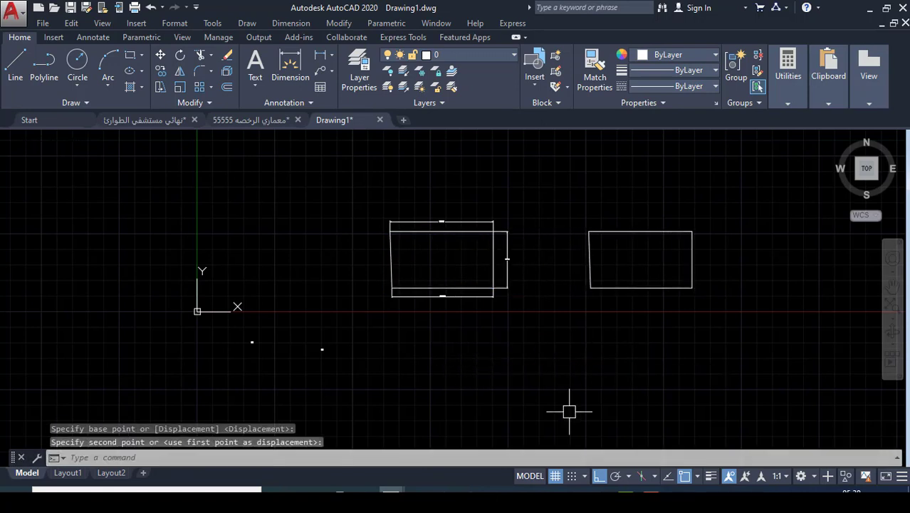
Create a second boundary polyline from the original shape and move it to the left.
click(177, 459)
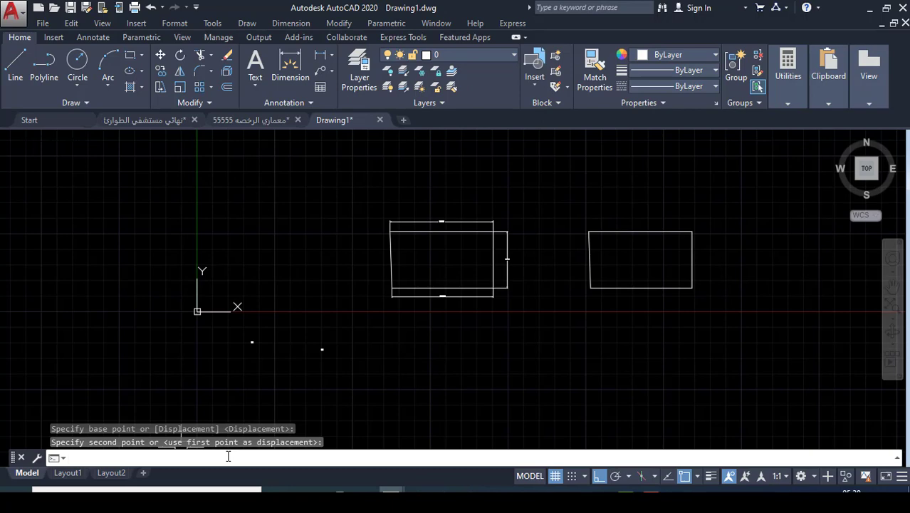
text(o)
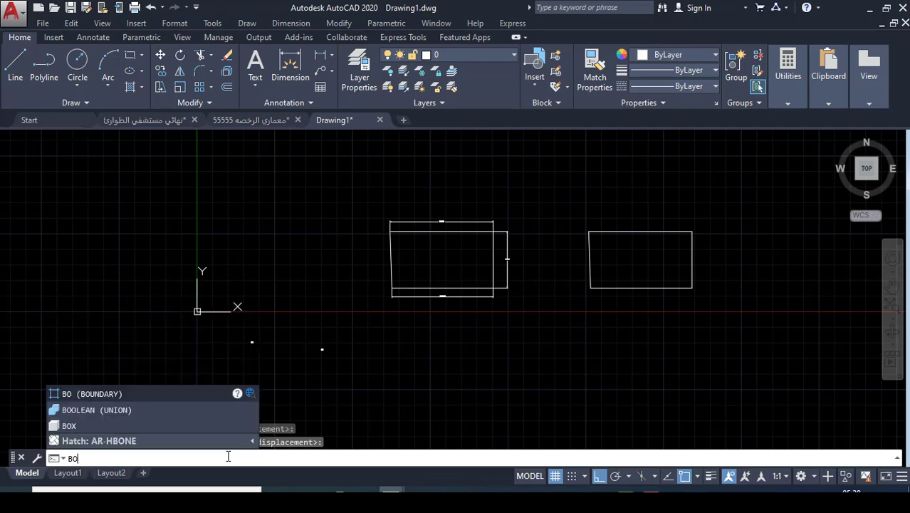
key(Return)
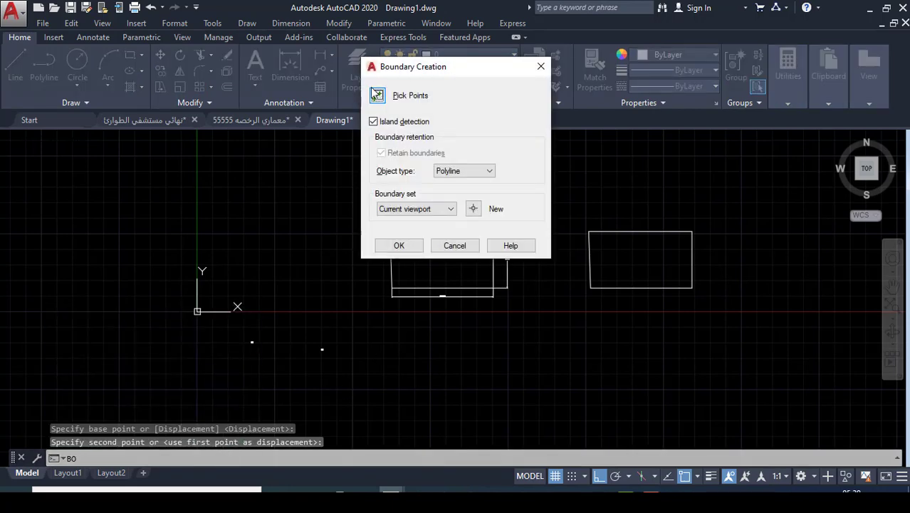
click(377, 97)
click(464, 269)
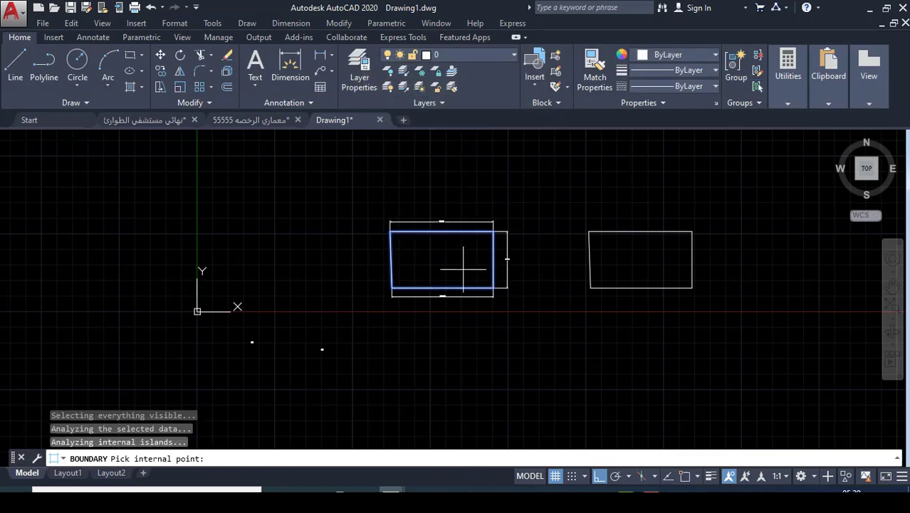
key(Return)
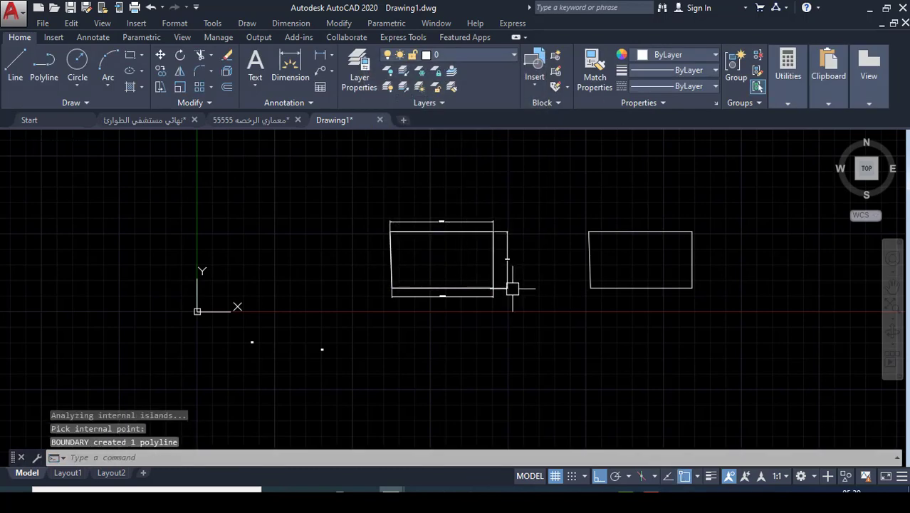
click(463, 287)
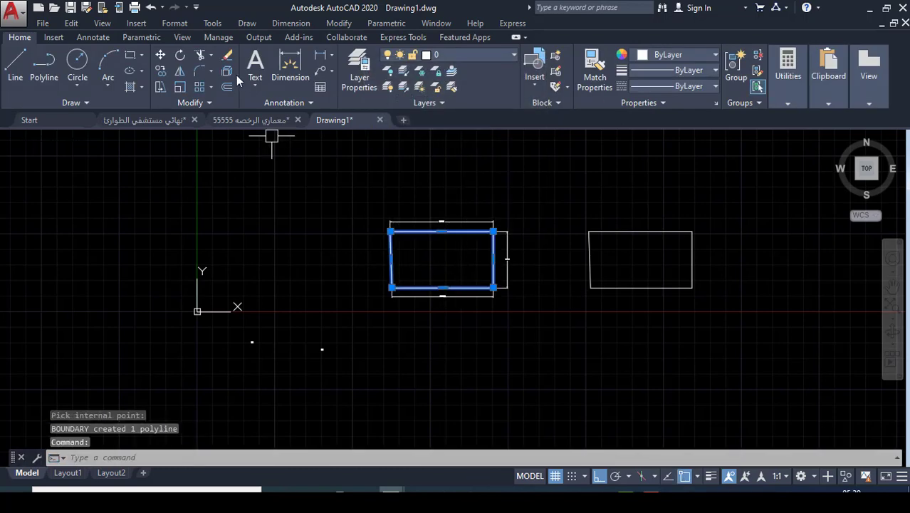
click(160, 55)
click(496, 330)
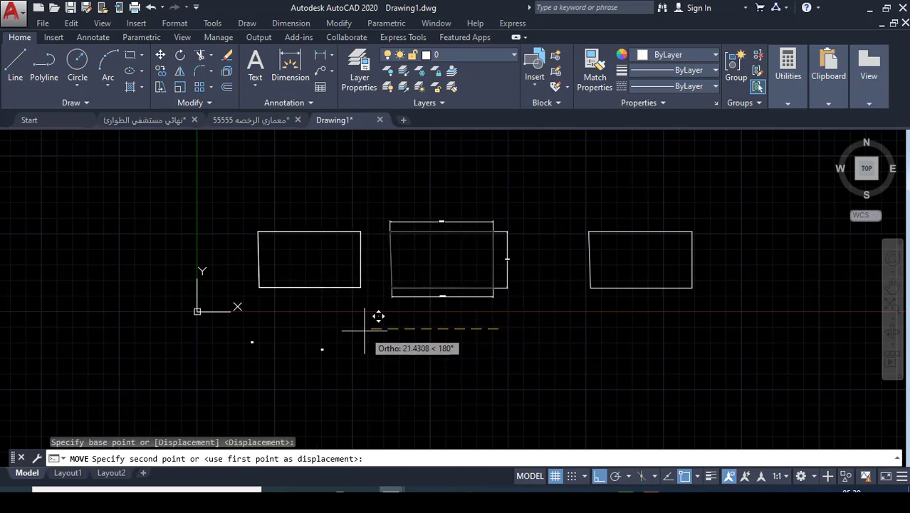
key(Escape)
click(359, 287)
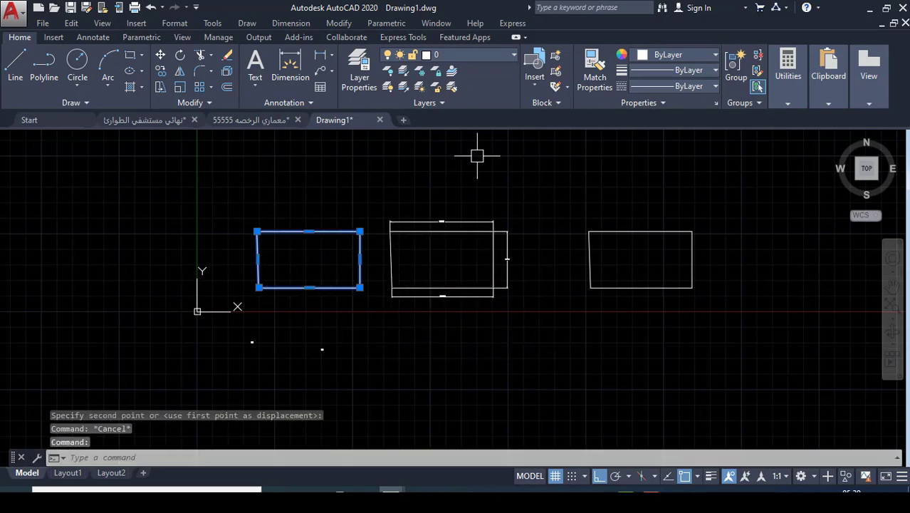
scroll(457, 226, down, 2)
key(Escape)
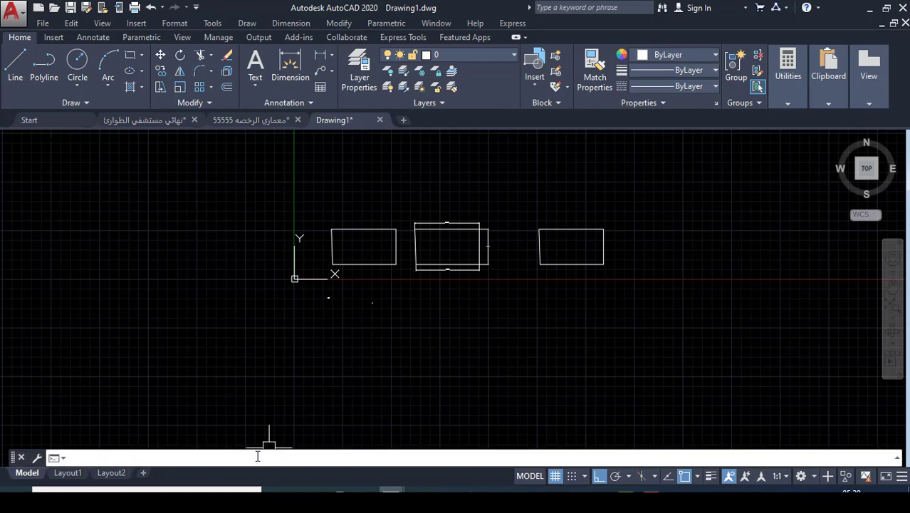
Create Layer1 in the Layer Properties Manager with colour index 230 (magenta).
text(la)
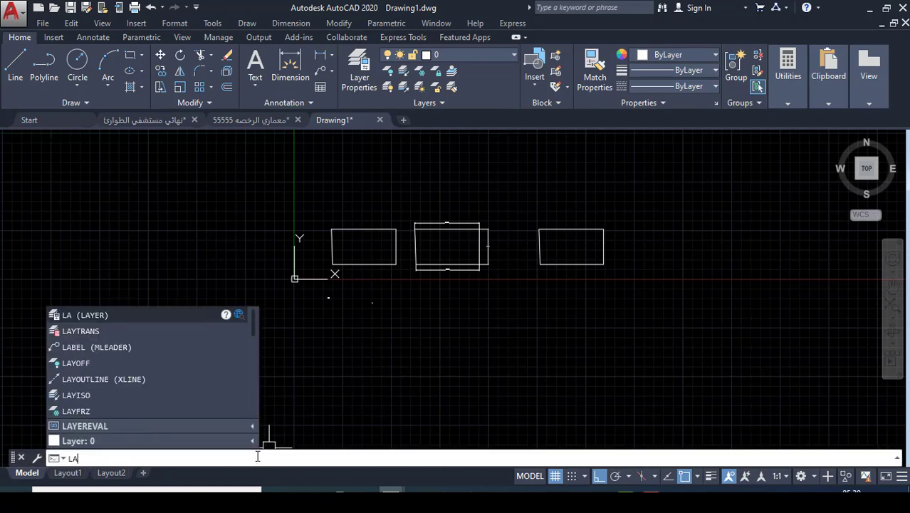
key(Return)
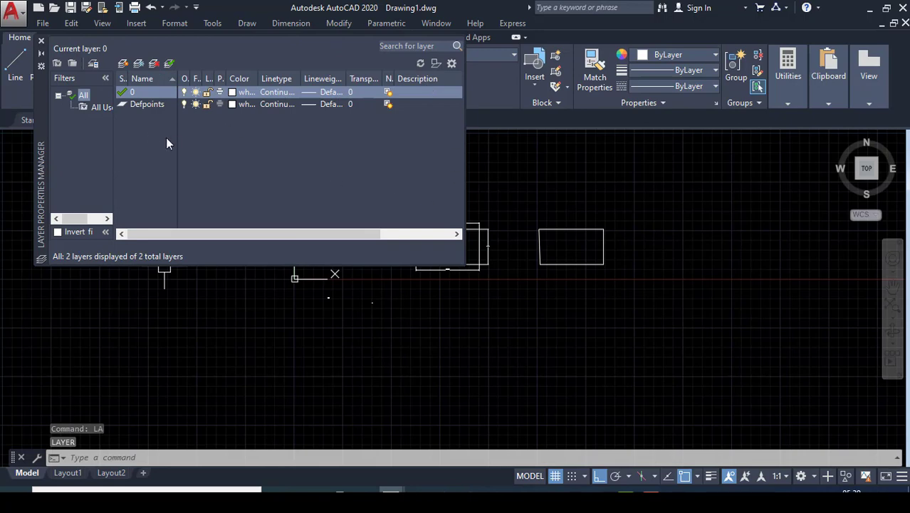
click(123, 64)
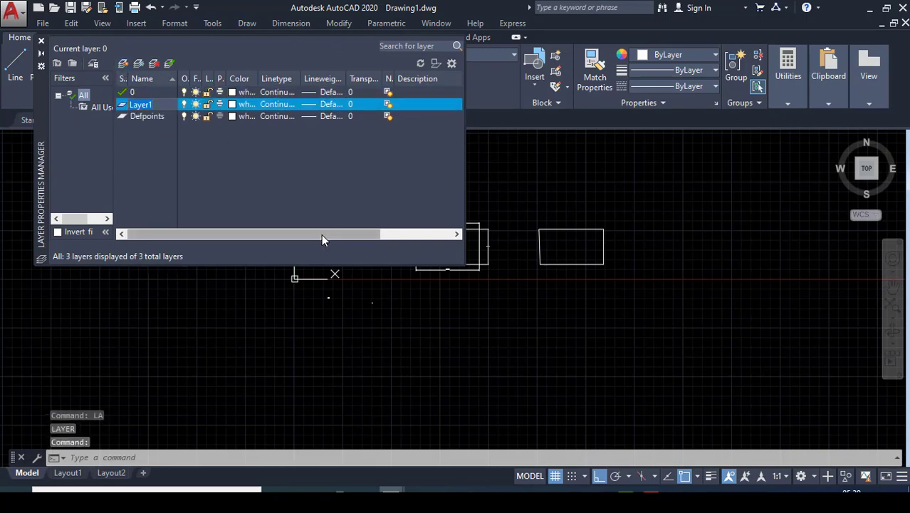
click(232, 104)
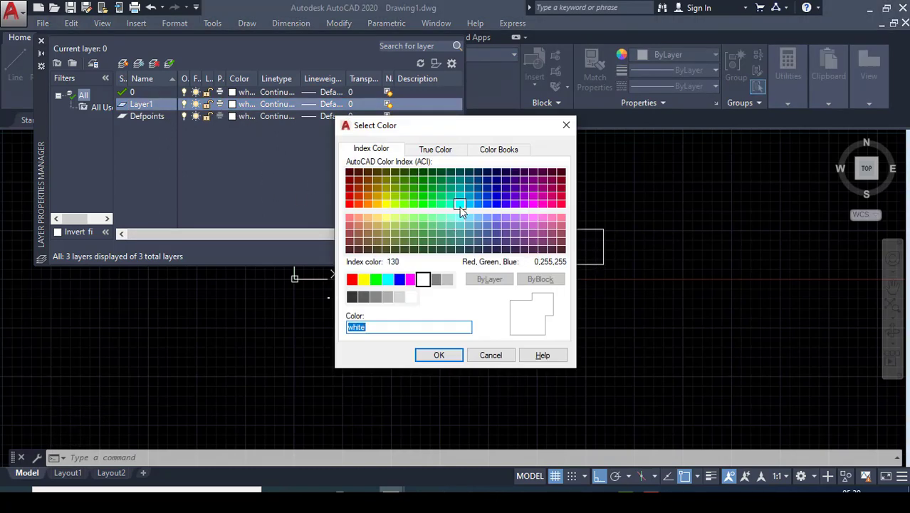
click(551, 203)
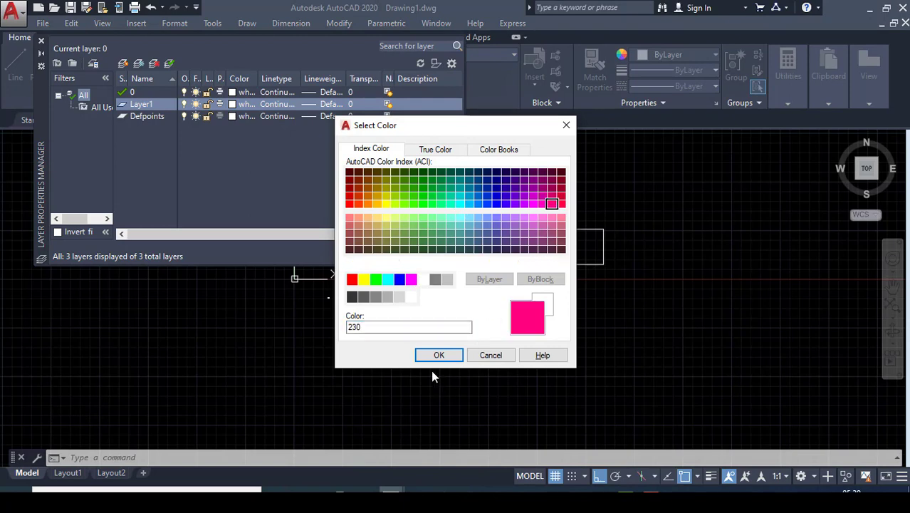
click(460, 359)
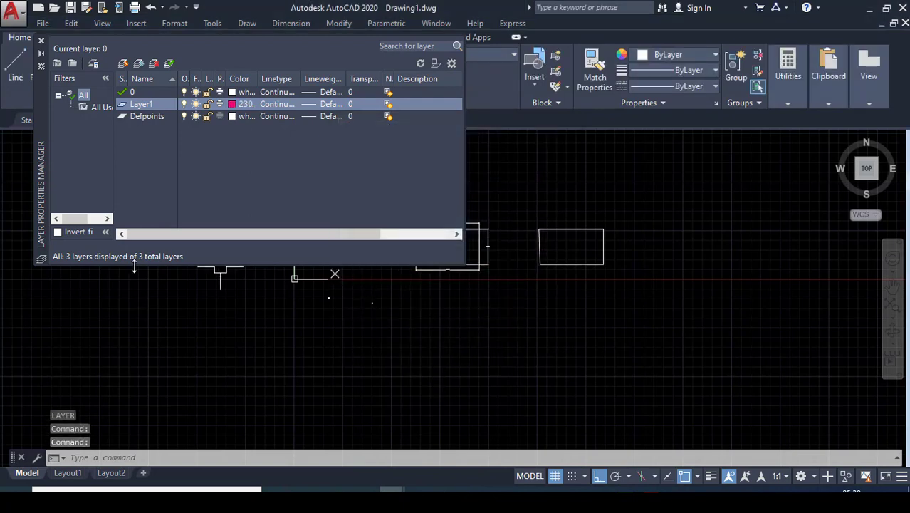
click(41, 45)
Window-select the right boundary copy and assign it to Layer1.
click(578, 261)
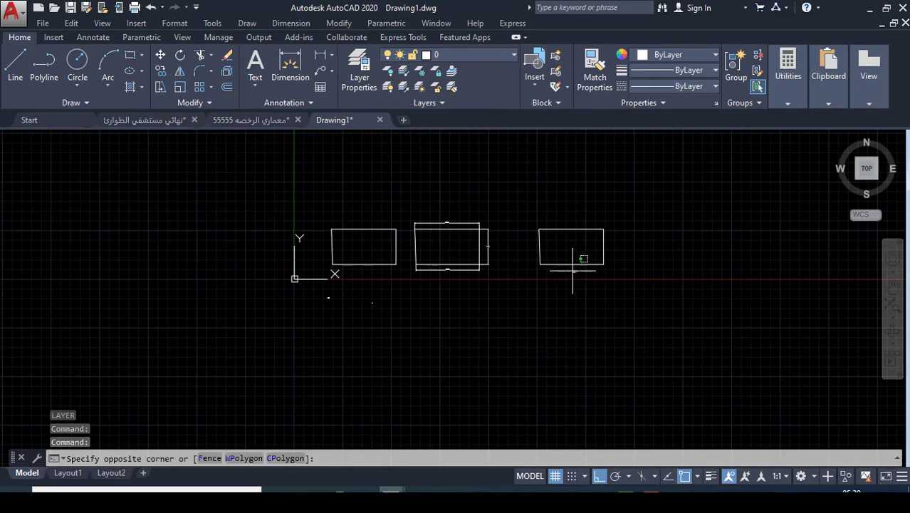
click(502, 186)
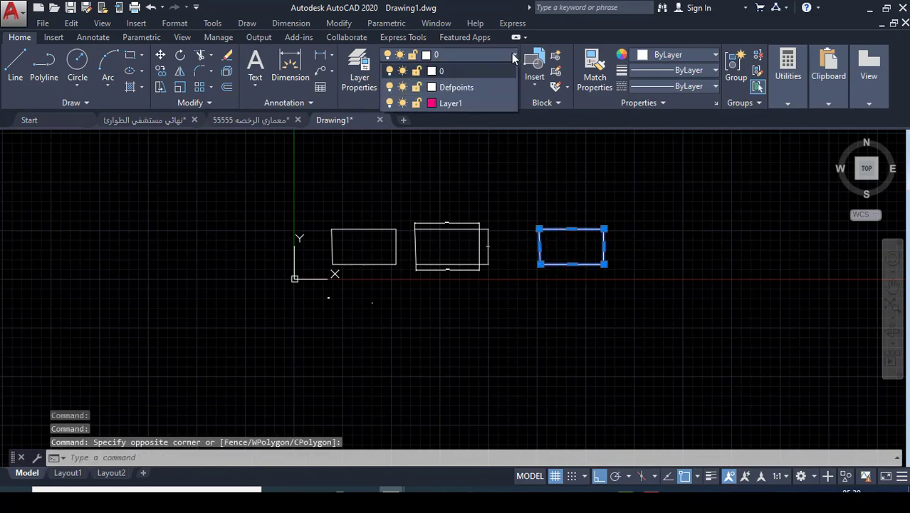
click(449, 104)
key(Escape)
text(T)
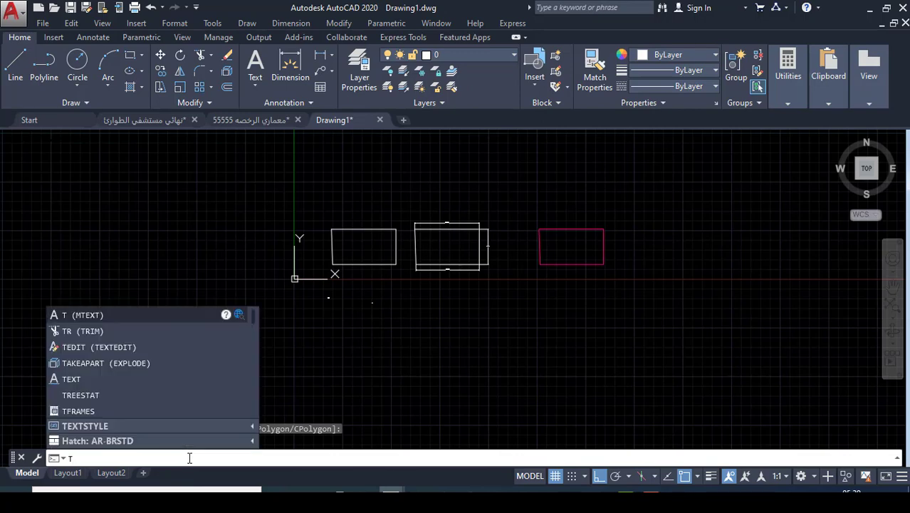
Place a multiline text box below the shapes with the label 'line' and commit it.
key(Return)
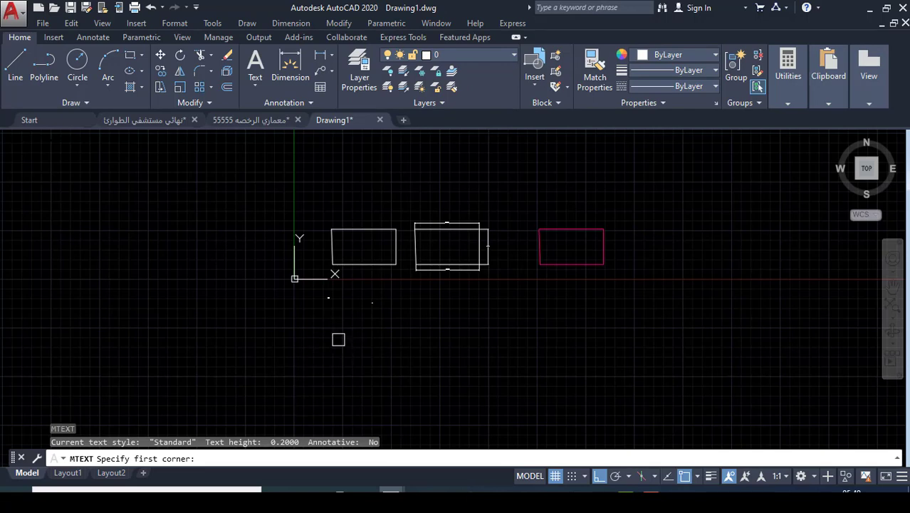
click(336, 339)
click(538, 360)
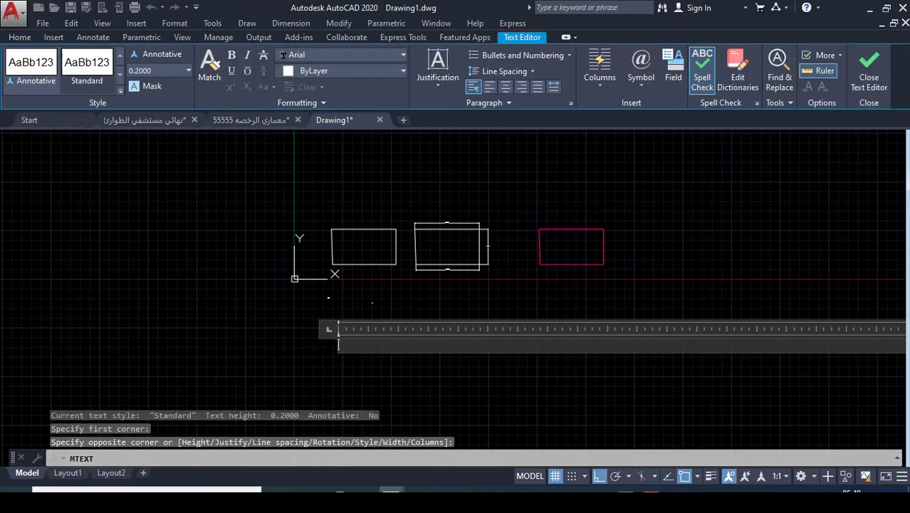
text(lin)
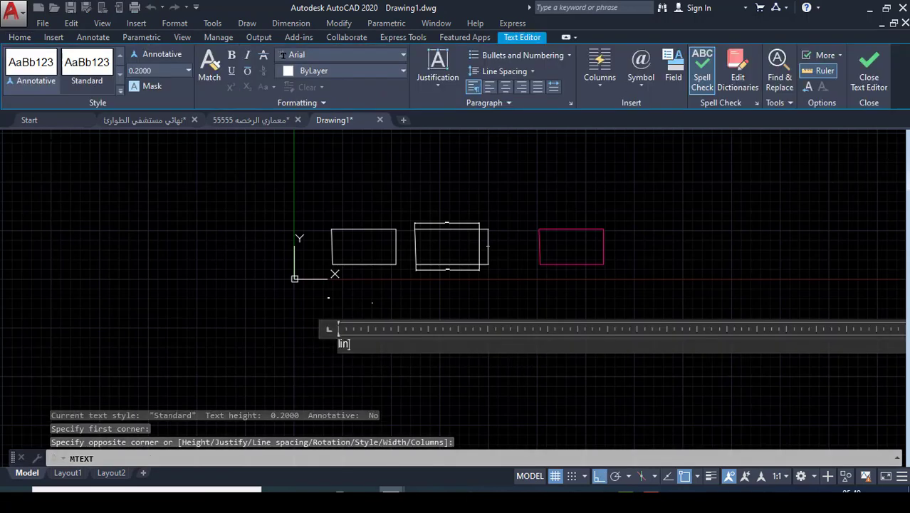
text(e)
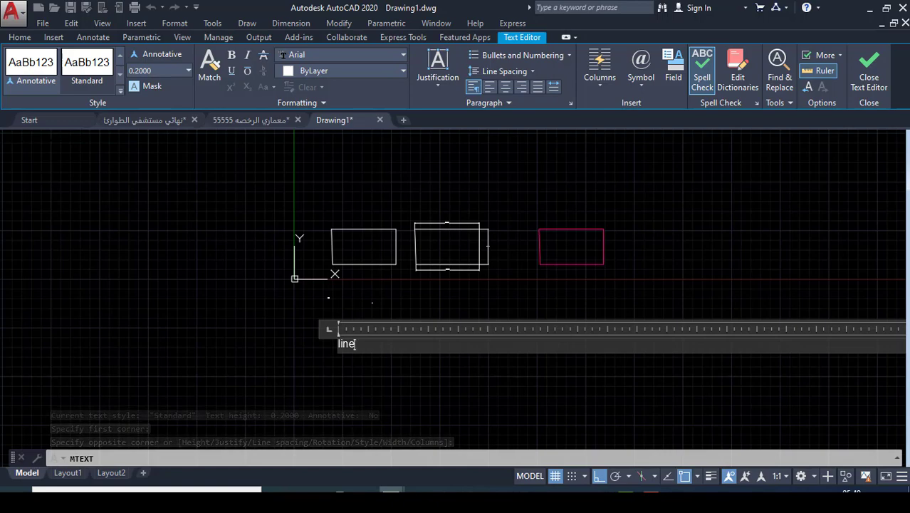
click(530, 378)
scroll(352, 351, up, 4)
scroll(314, 319, down, 3)
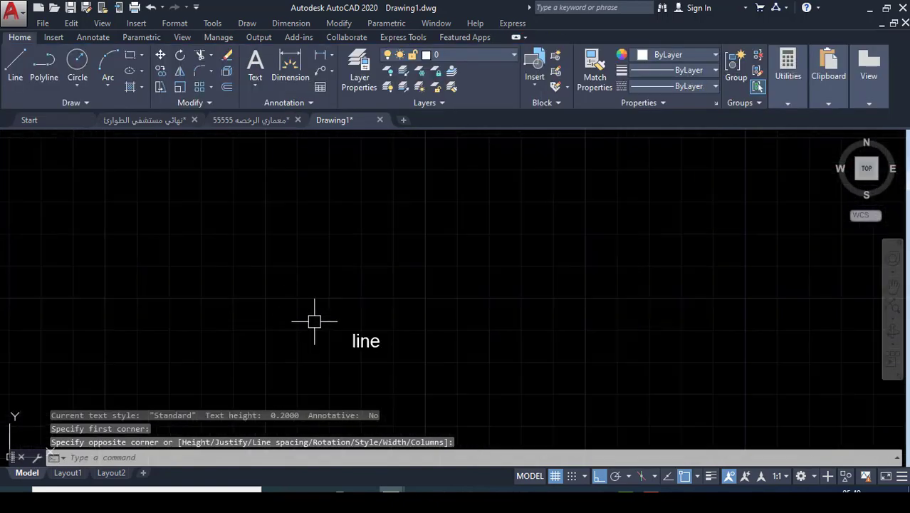
scroll(337, 319, up, 3)
scroll(386, 315, down, 3)
scroll(370, 331, up, 3)
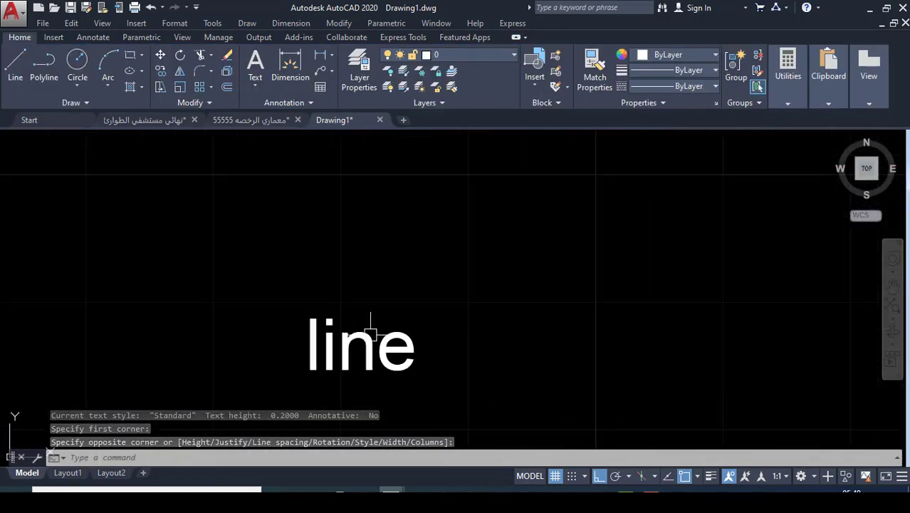
scroll(372, 321, down, 3)
scroll(376, 315, down, 3)
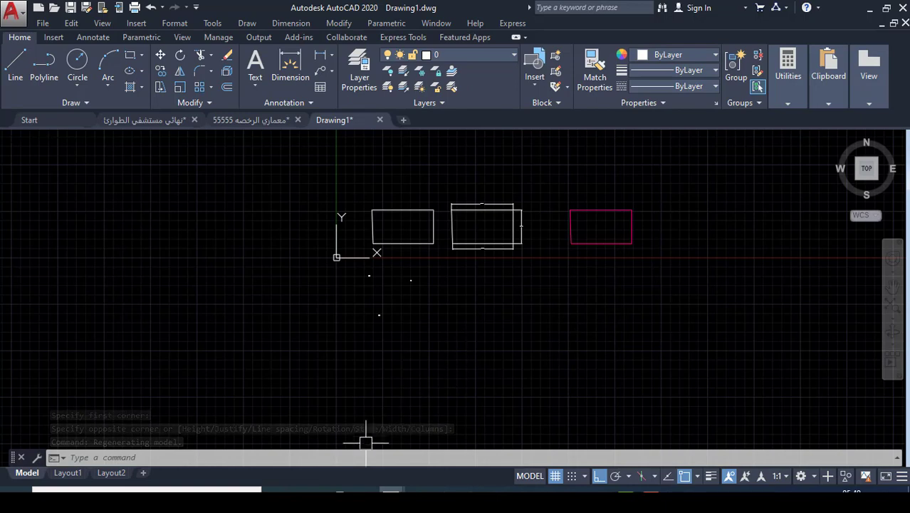
Dimension the magenta rectangle's bottom width with DIM, placed below it.
click(348, 457)
text(d)
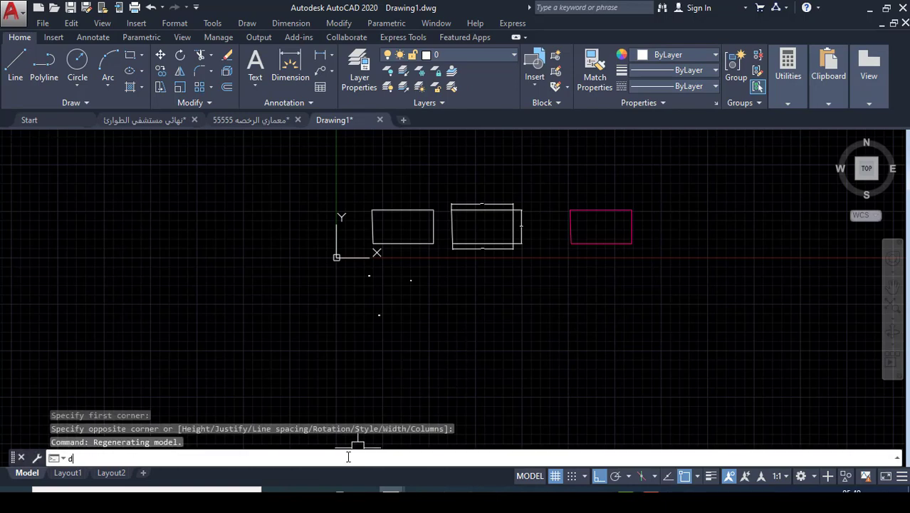
text(im)
key(Return)
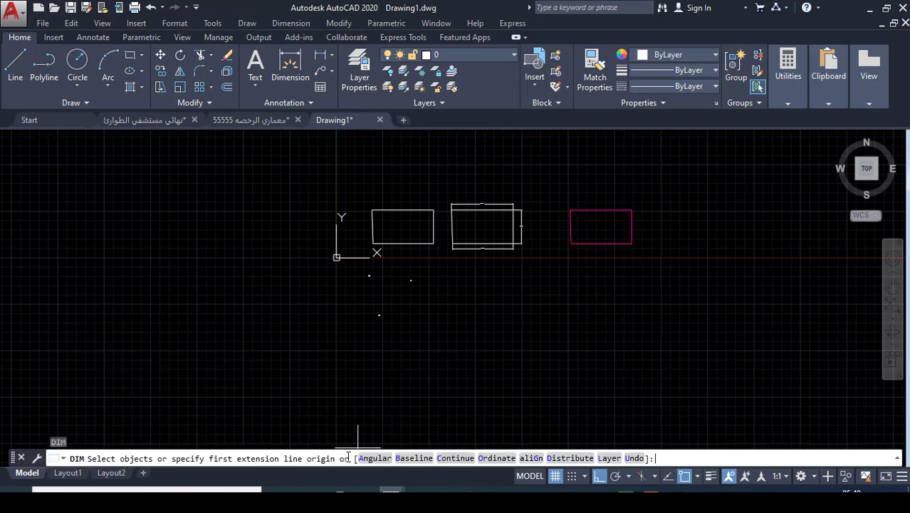
scroll(588, 219, up, 6)
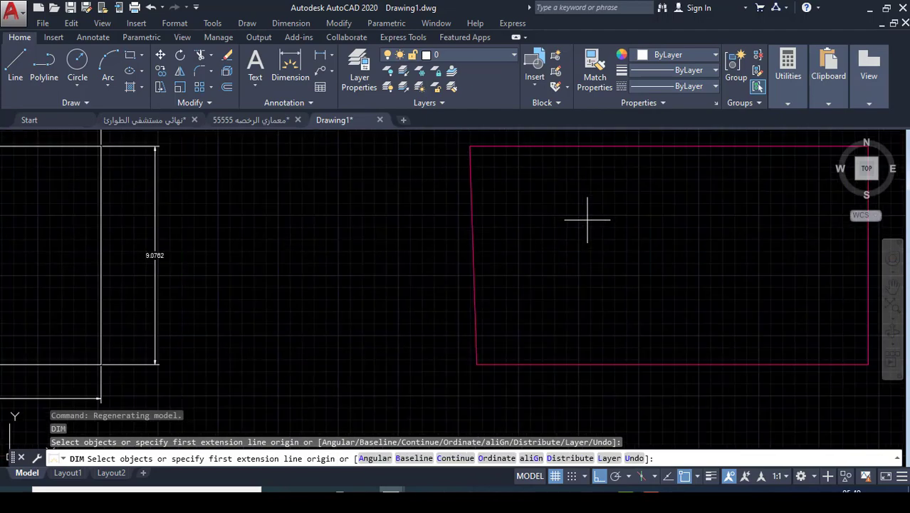
click(477, 364)
scroll(372, 345, down, 4)
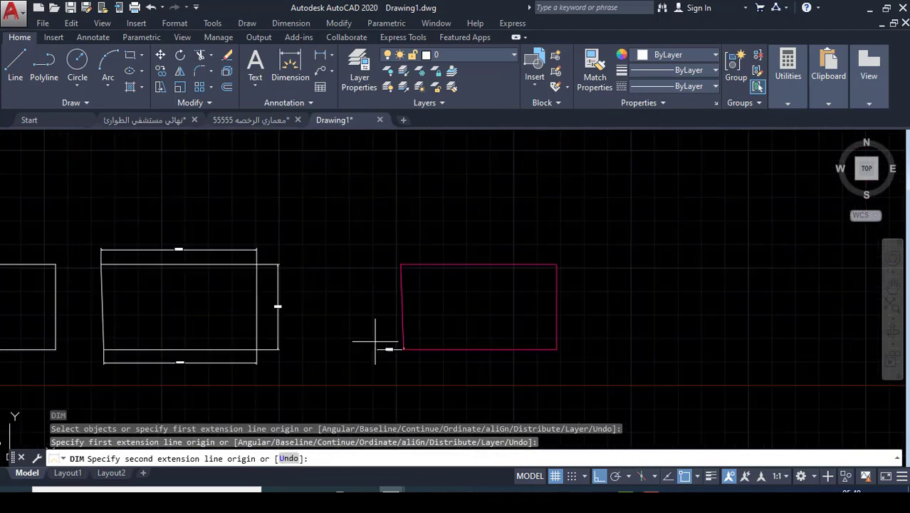
click(557, 349)
click(545, 378)
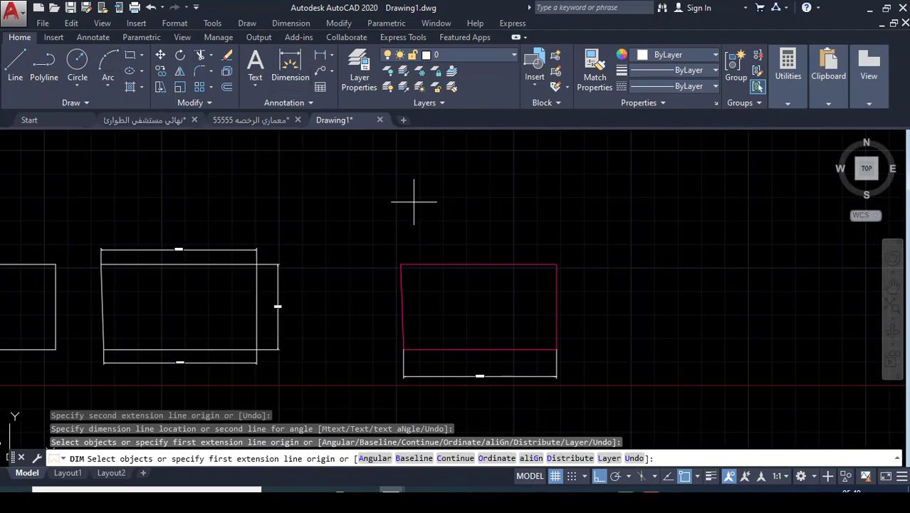
Dimension the magenta rectangle's right-side height, placed to its right, and end DIM.
click(557, 349)
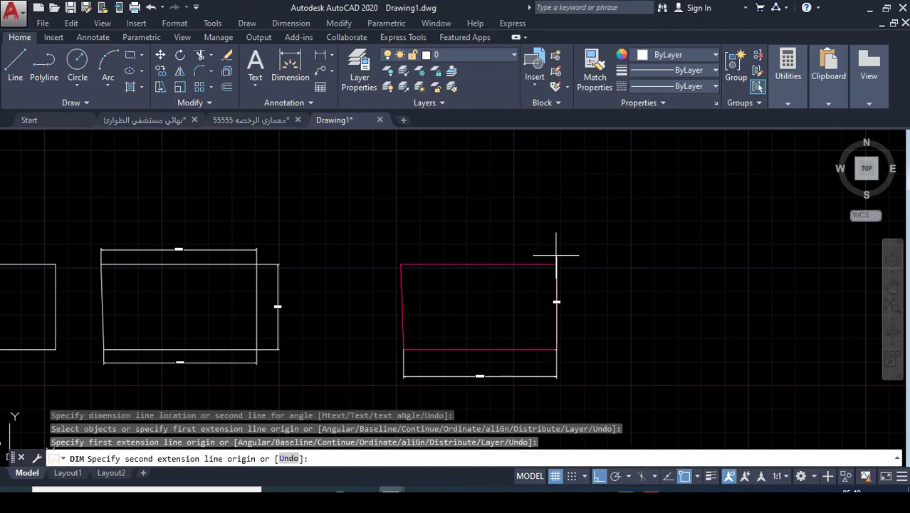
click(557, 264)
click(585, 265)
scroll(580, 265, down, 4)
key(Escape)
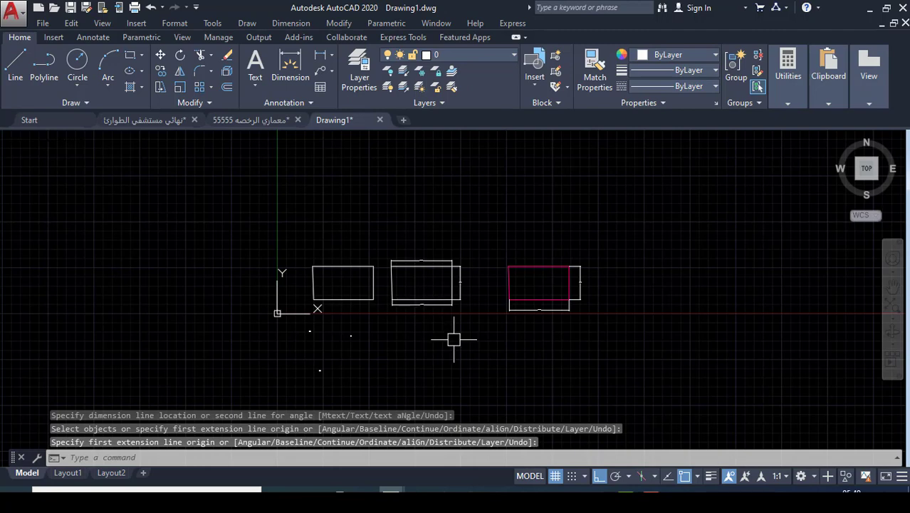
Draw a short horizontal line above the rectangles.
click(15, 65)
click(418, 165)
click(500, 176)
click(385, 182)
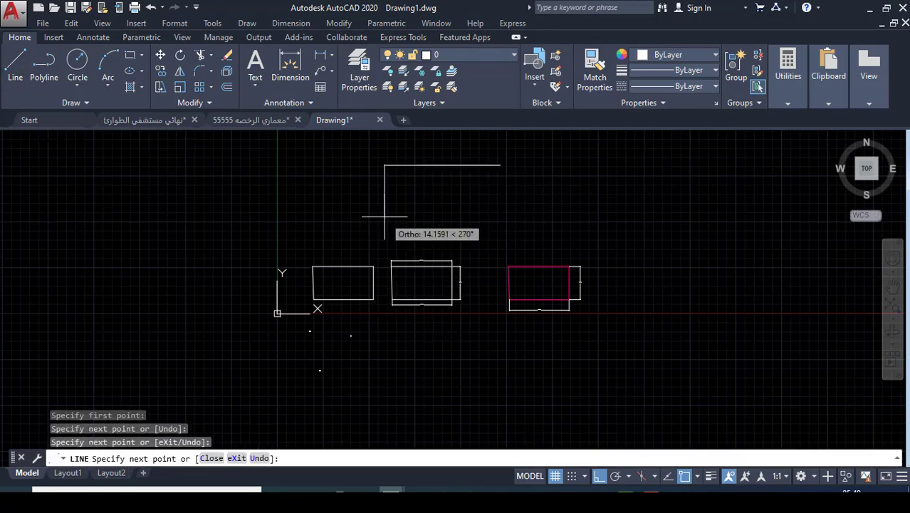
key(Escape)
scroll(388, 200, down, 2)
click(528, 189)
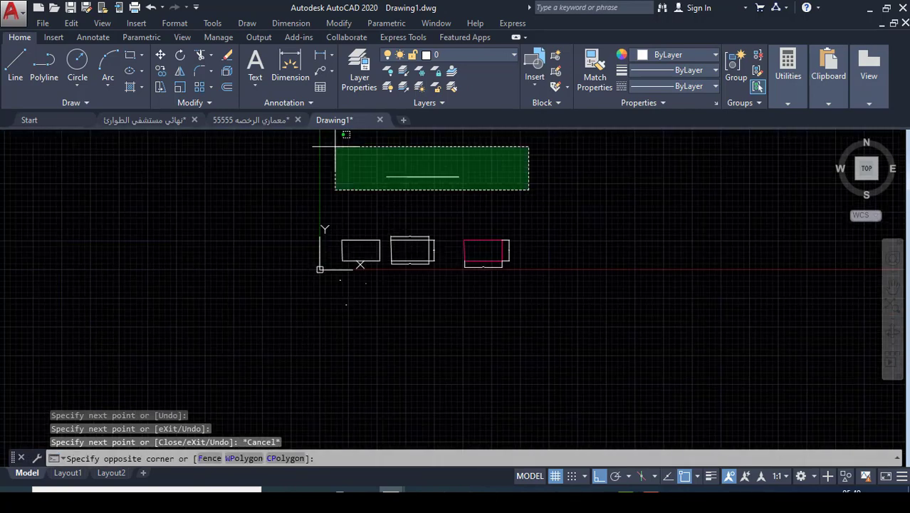
key(Escape)
Draw a closed four-line trapezoid to the right, with its bottom-left corner set inward.
click(15, 75)
click(555, 208)
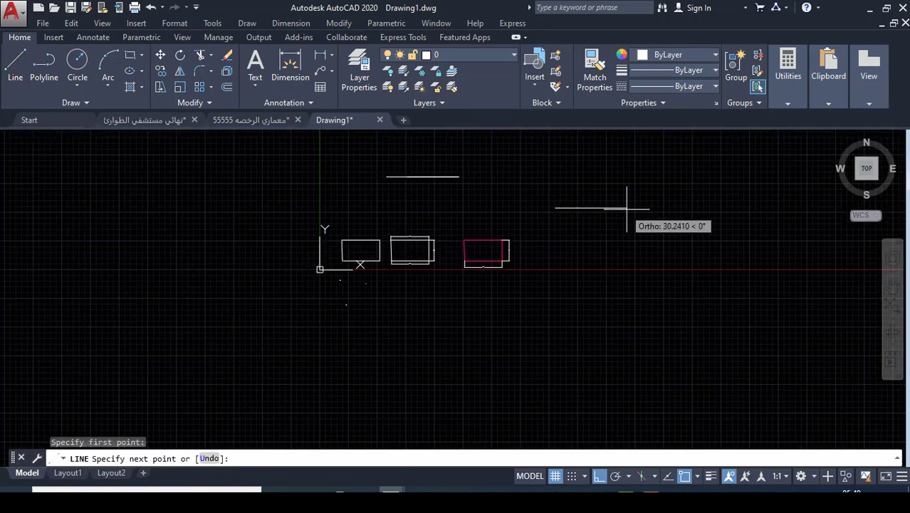
click(626, 208)
click(626, 280)
click(574, 280)
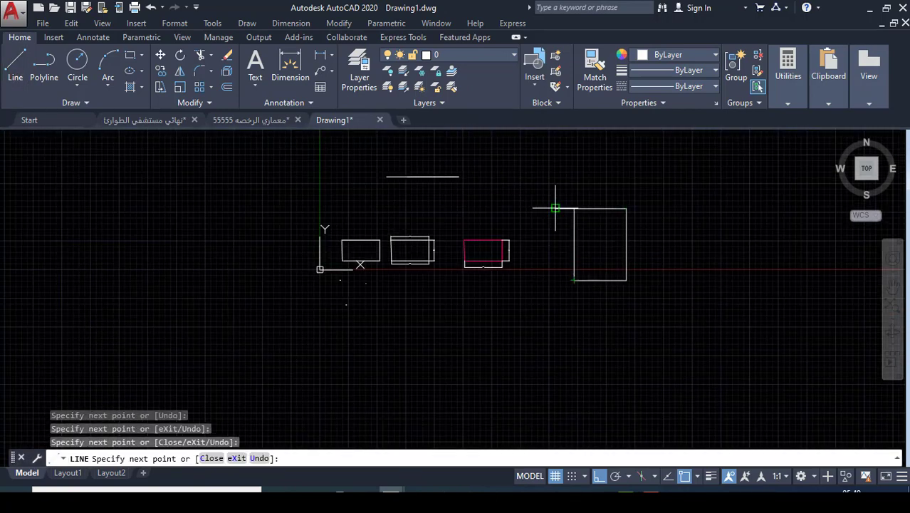
click(555, 209)
key(Escape)
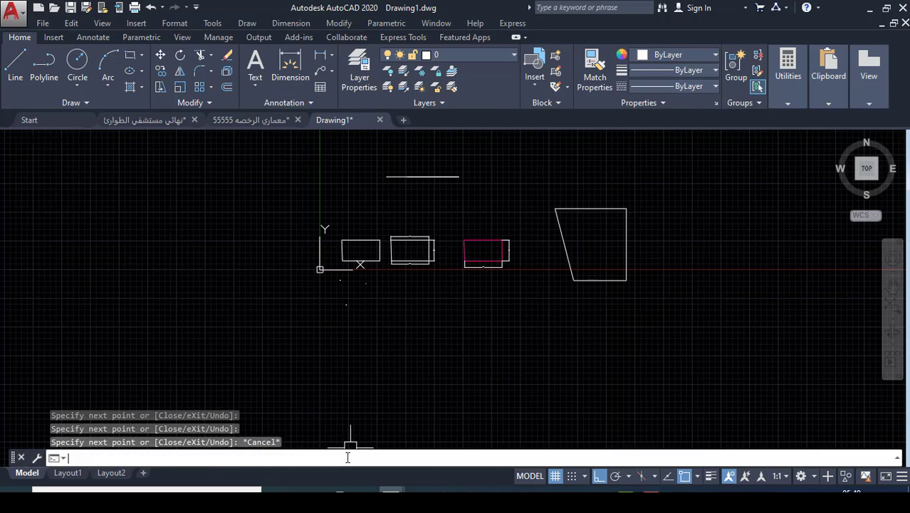
Create a boundary polyline by picking a point inside the trapezoid.
text(bo)
key(Return)
click(377, 97)
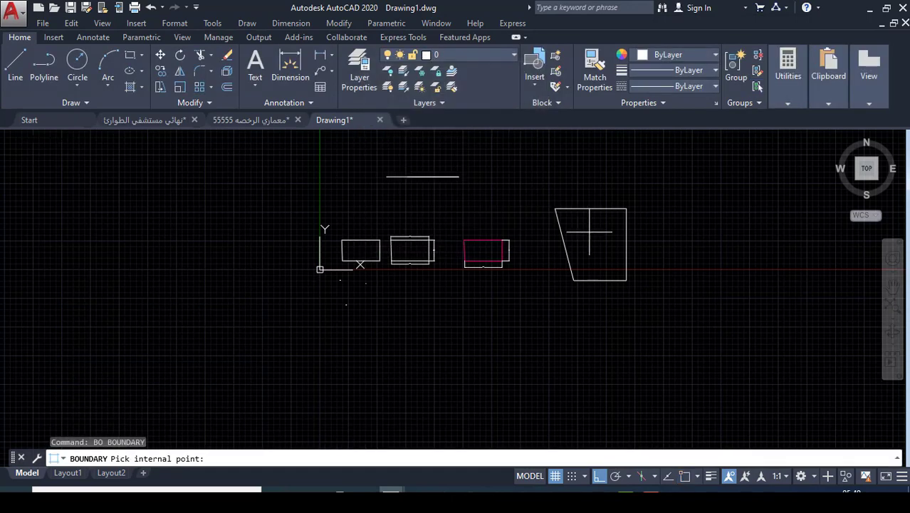
click(589, 231)
key(Return)
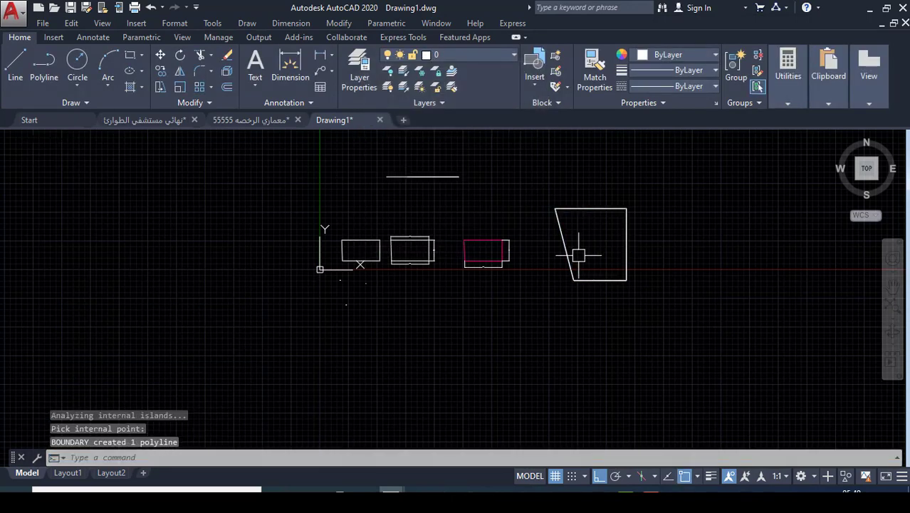
Move the new boundary polyline to the right of the original trapezoid.
click(569, 254)
click(162, 61)
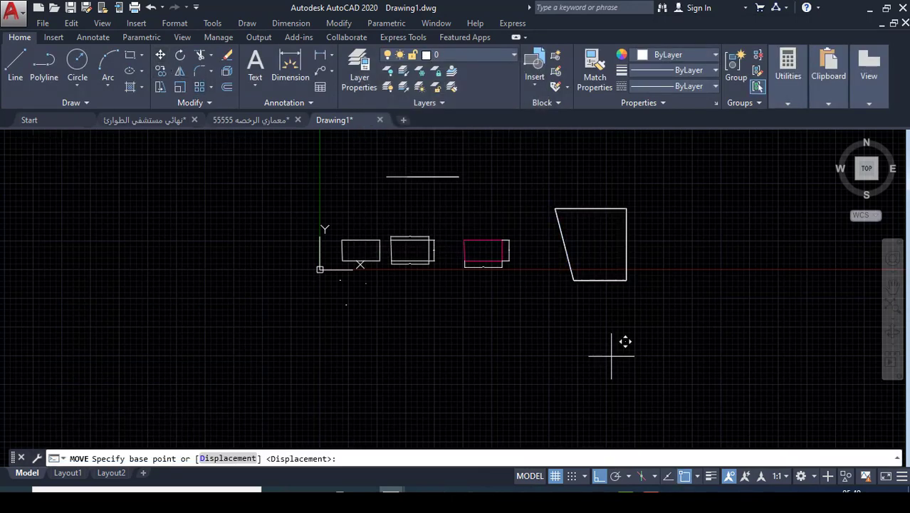
click(624, 342)
click(731, 350)
key(Escape)
text(LA)
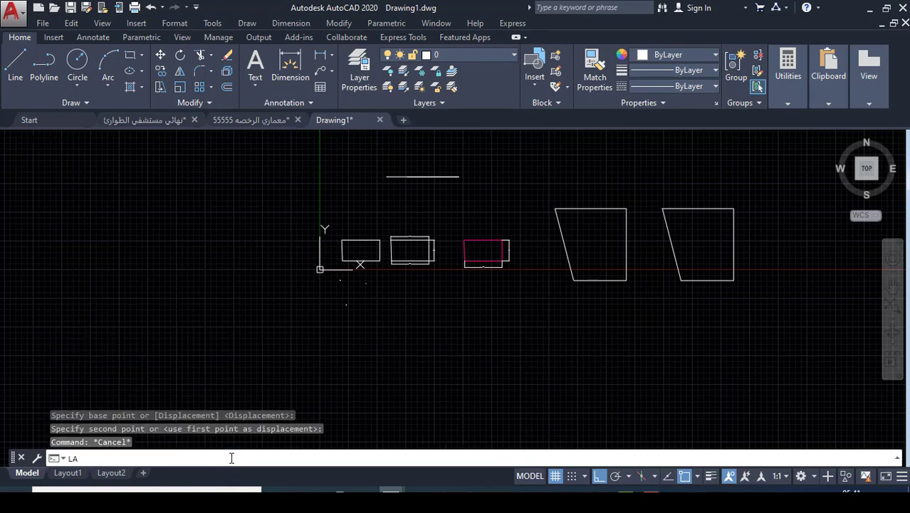
Check the layer list, then put the right-hand trapezoid copy on Layer1.
key(Return)
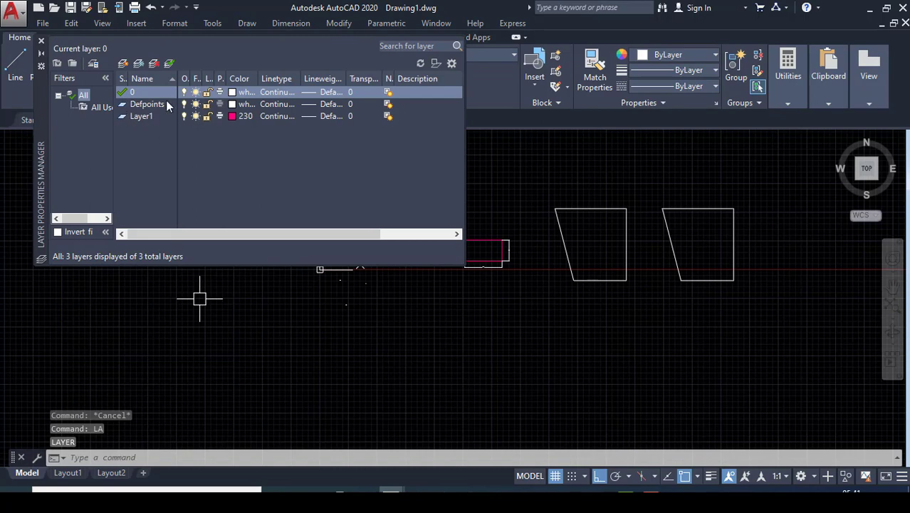
click(40, 41)
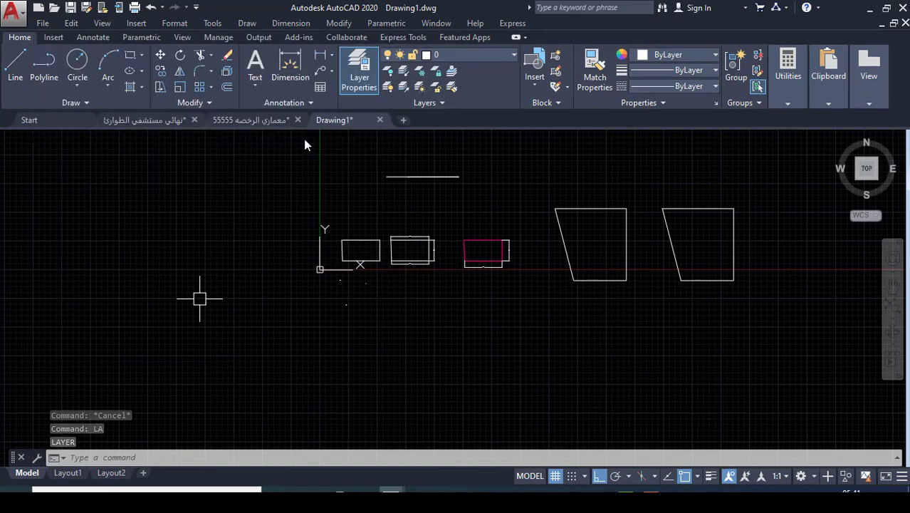
click(700, 281)
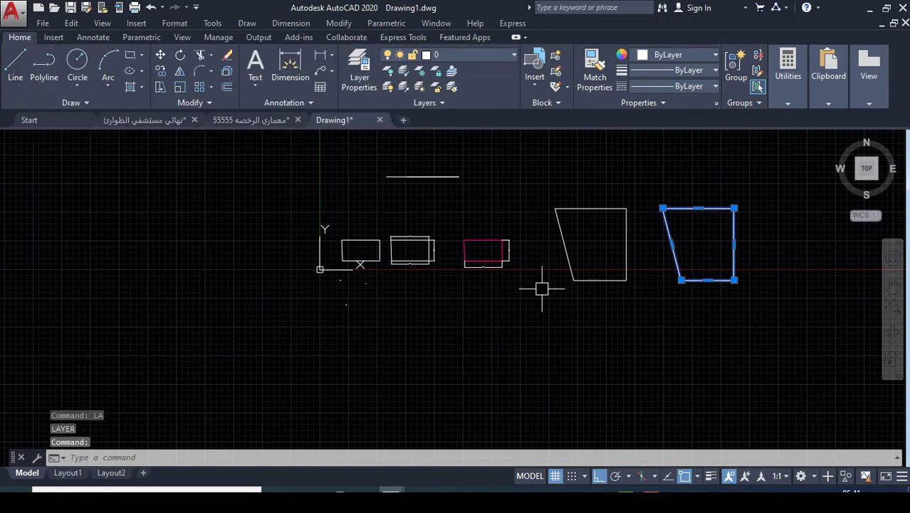
click(492, 57)
click(460, 104)
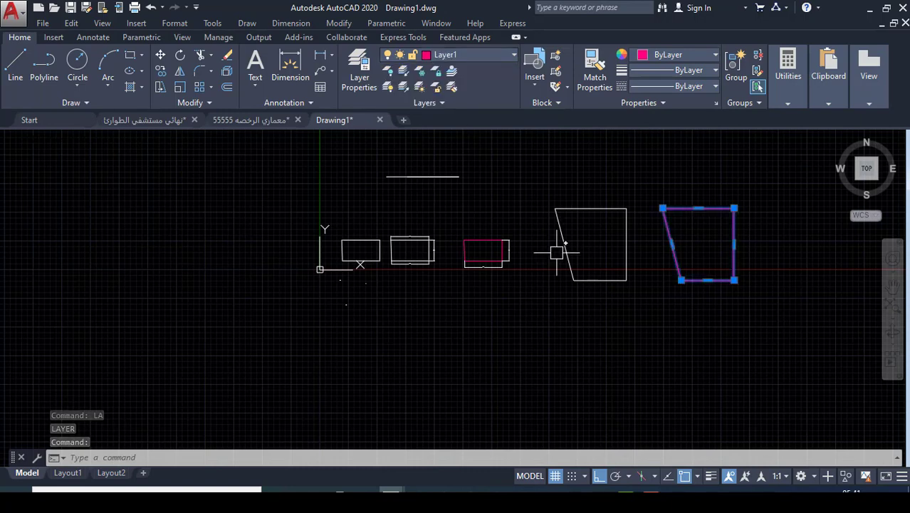
key(Escape)
scroll(483, 337, down, 1)
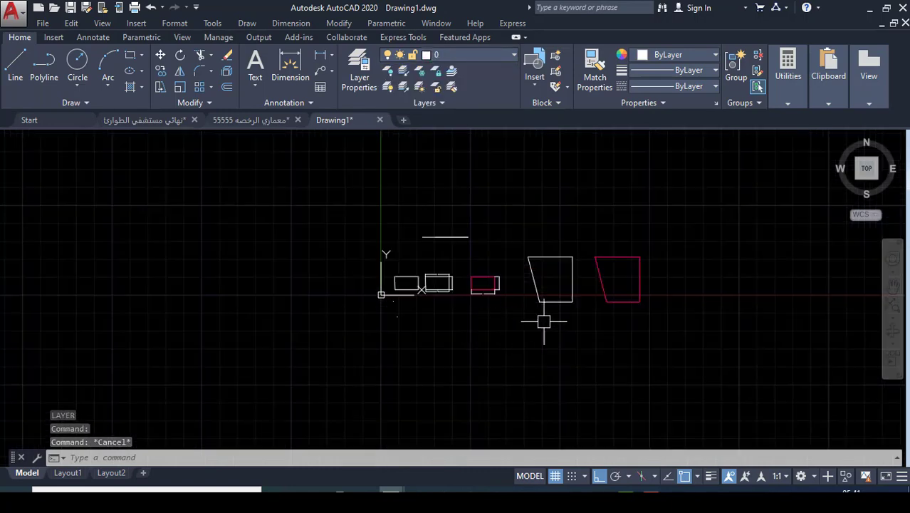
scroll(658, 248, up, 1)
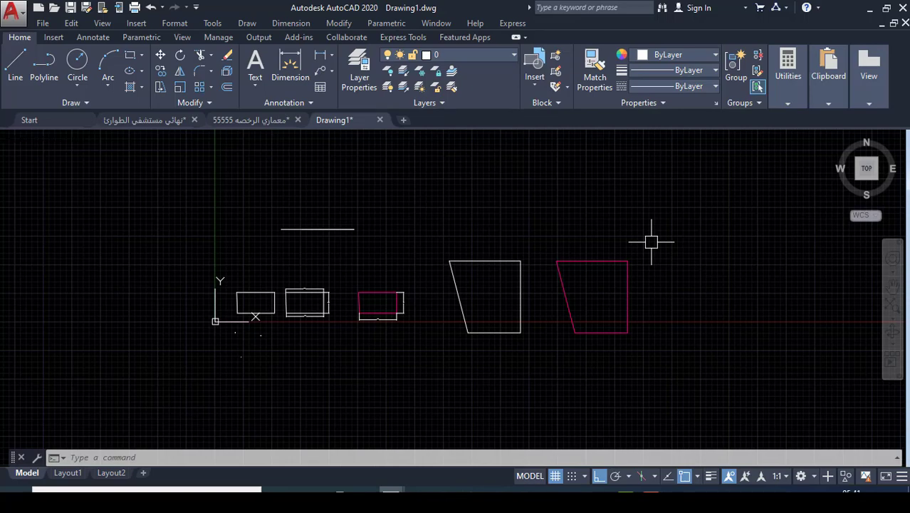
scroll(565, 182, down, 3)
scroll(595, 219, up, 3)
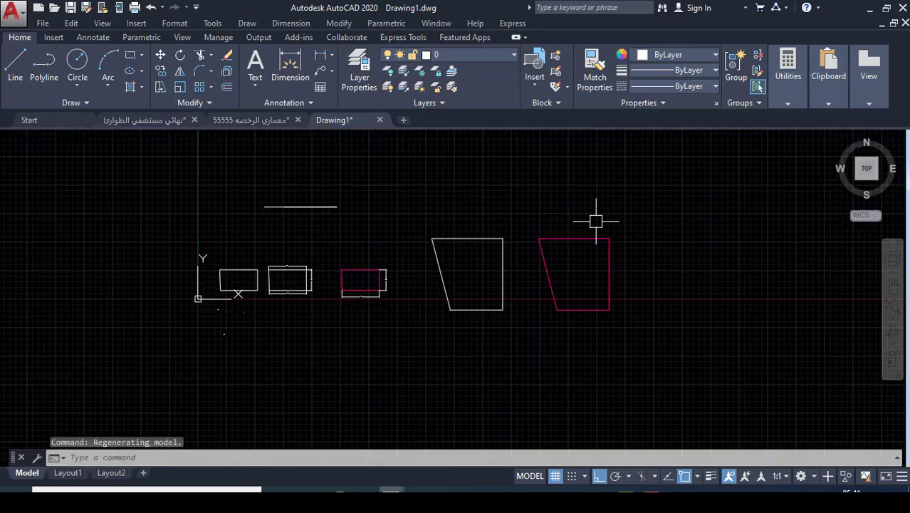
scroll(613, 205, down, 3)
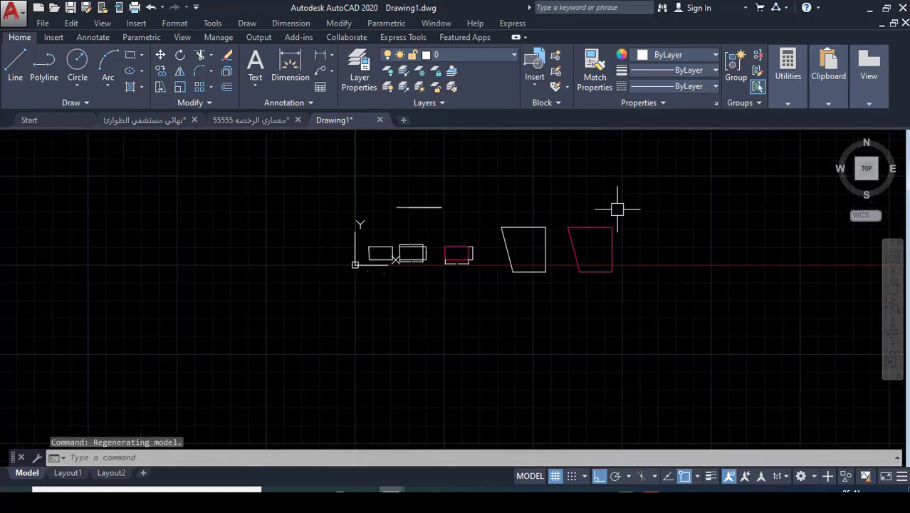
scroll(622, 224, up, 3)
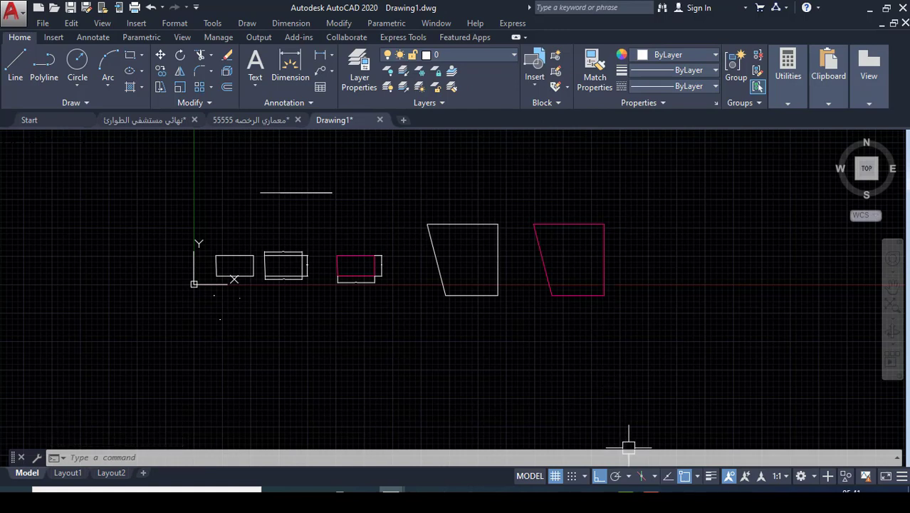
click(684, 441)
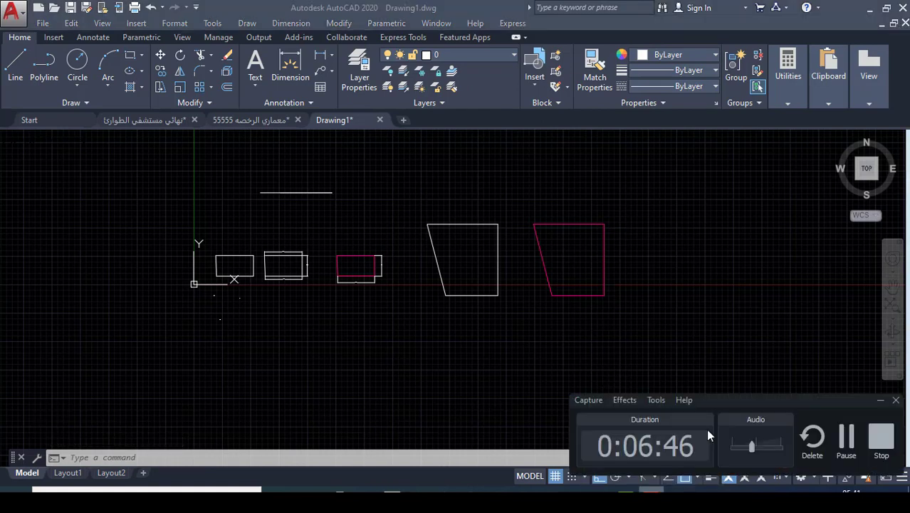